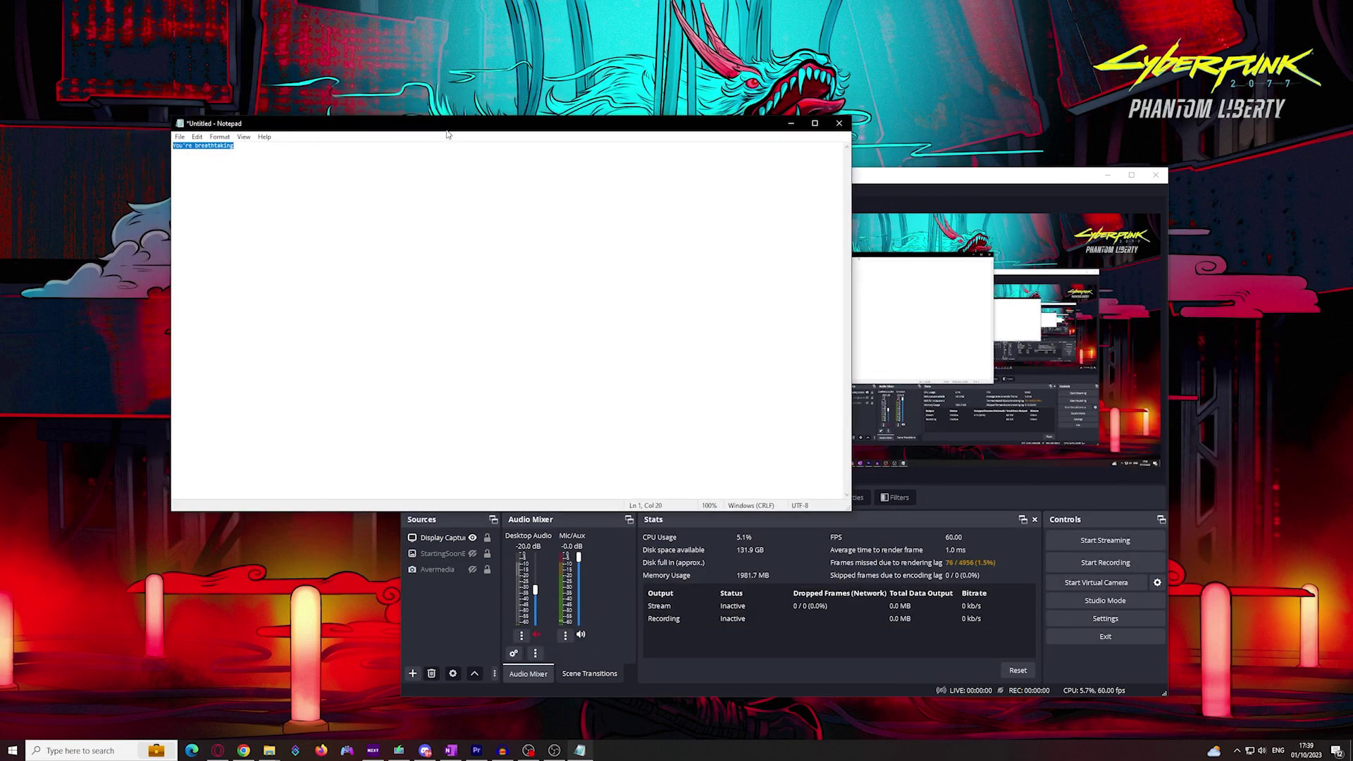
Step: Select the Display Capture source in OBS, then bring up python.org/downloads in the browser
{"action": "left_click", "coordinate": [443, 537]}
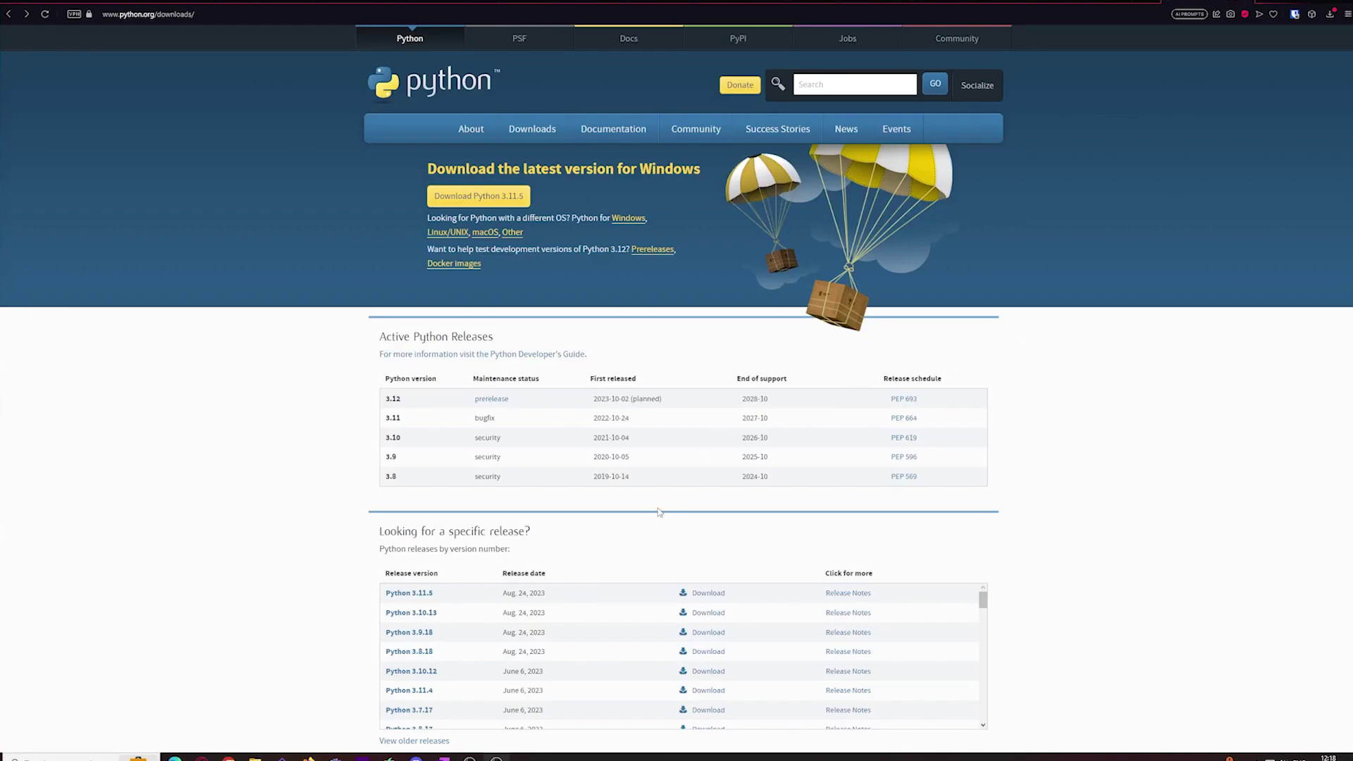
Step: Open the Python 3.11.5 release page from the python.org downloads page
{"action": "scroll", "coordinate": [502, 366], "scroll_direction": "down", "scroll_amount": 7}
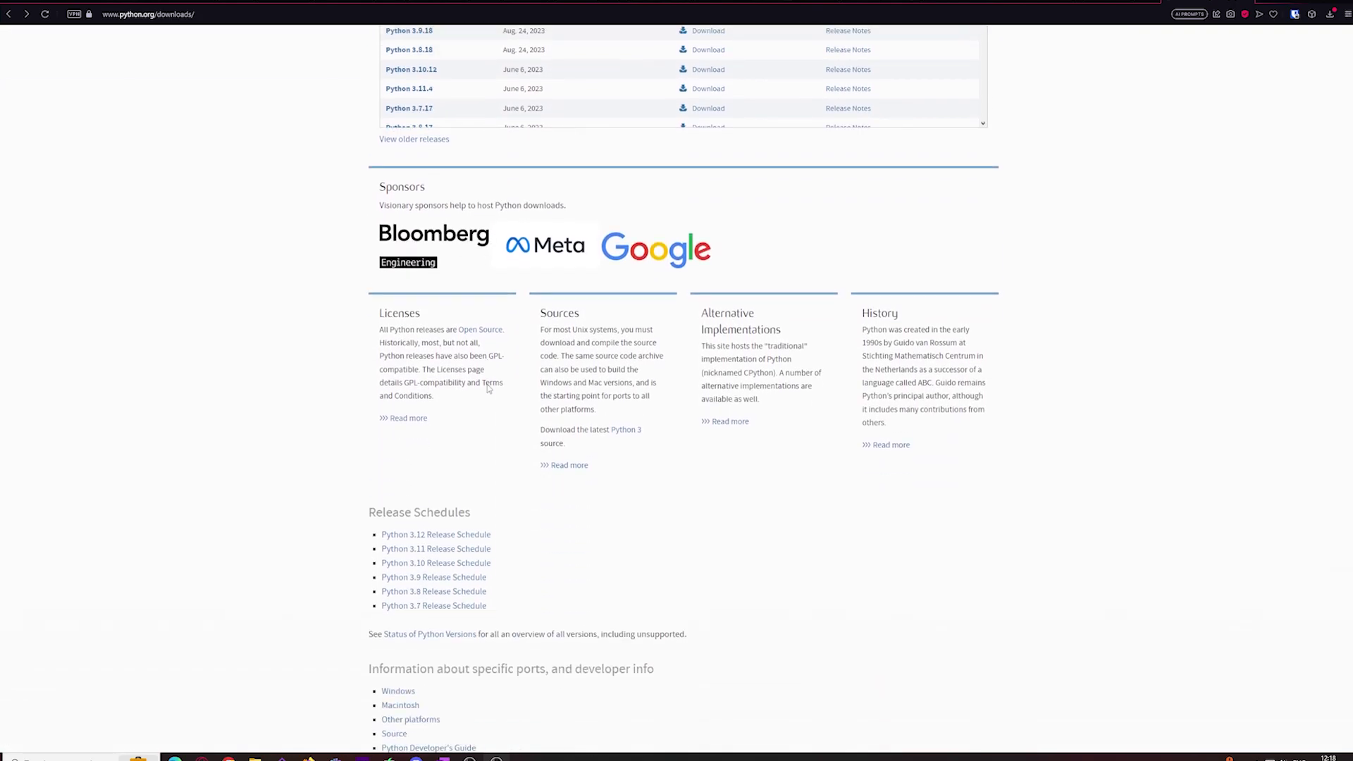
{"action": "scroll", "coordinate": [493, 391], "scroll_direction": "up", "scroll_amount": 1}
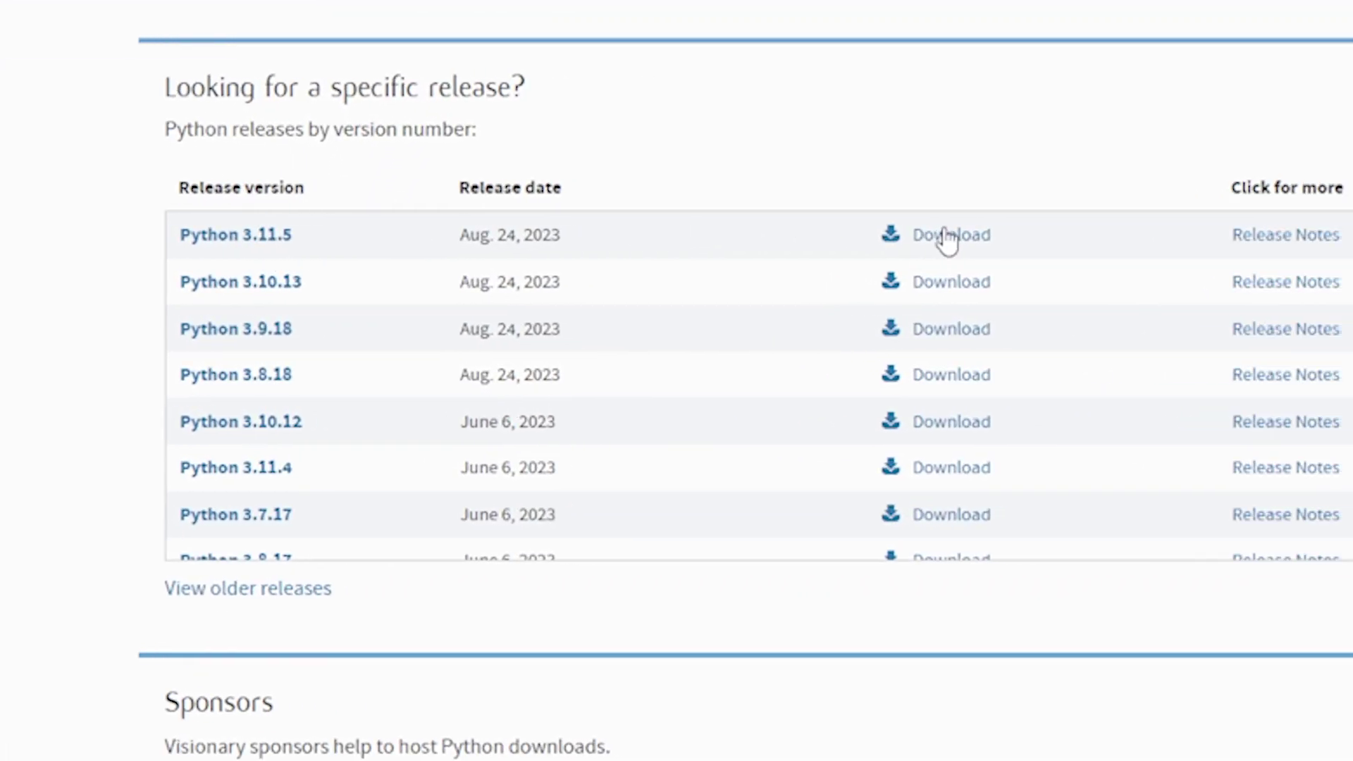
{"action": "left_click", "coordinate": [717, 232]}
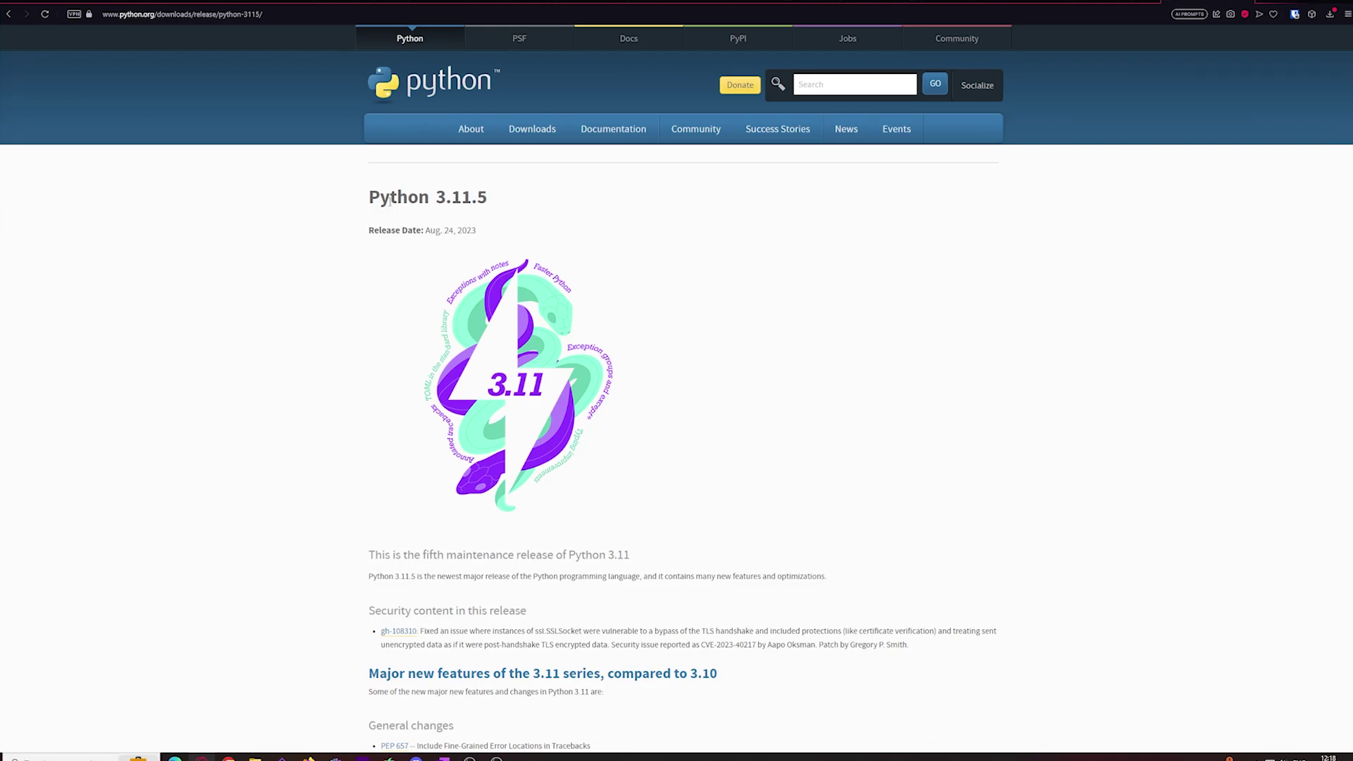
Step: Download the Windows installer (64-bit) and launch it from Downloads
{"action": "left_click_drag", "start_coordinate": [369, 198], "coordinate": [607, 208]}
{"action": "scroll", "coordinate": [564, 286], "scroll_direction": "down", "scroll_amount": 13}
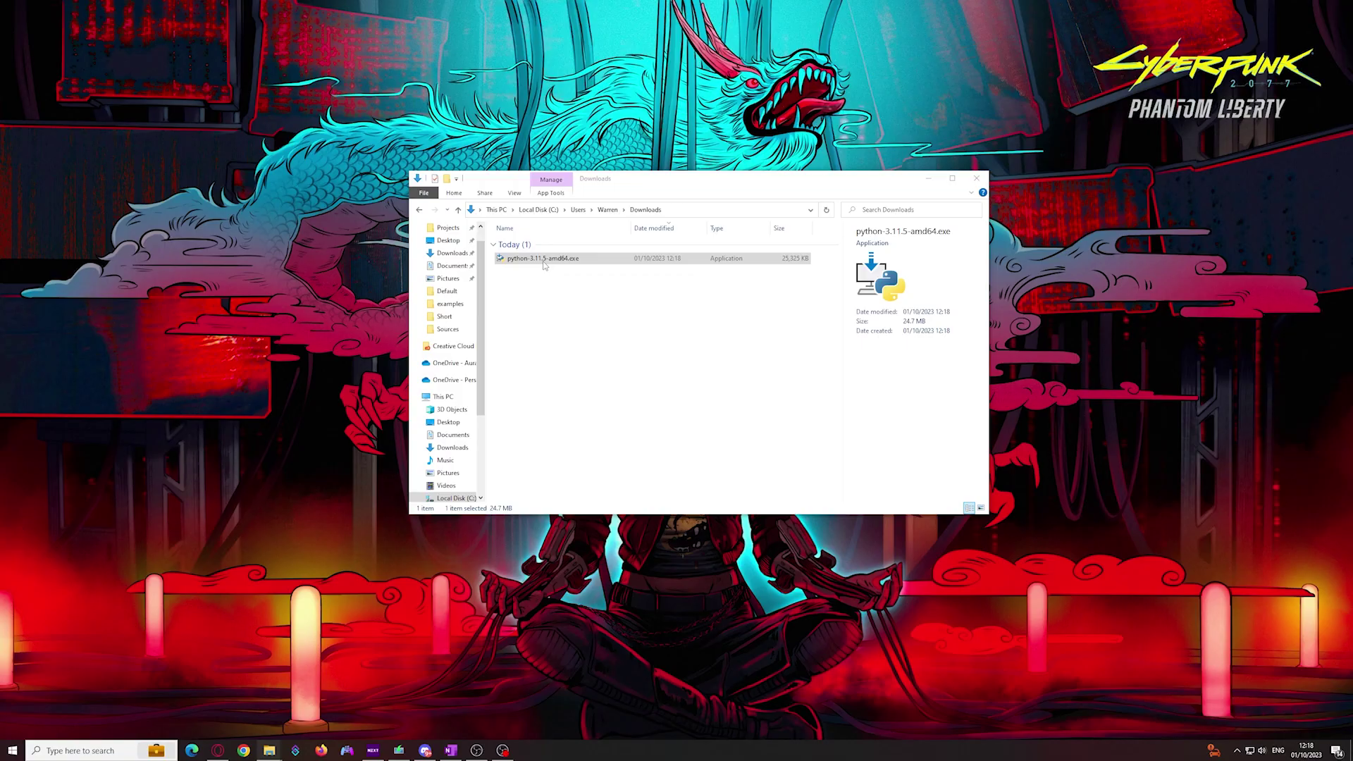
{"action": "double_click", "coordinate": [547, 260]}
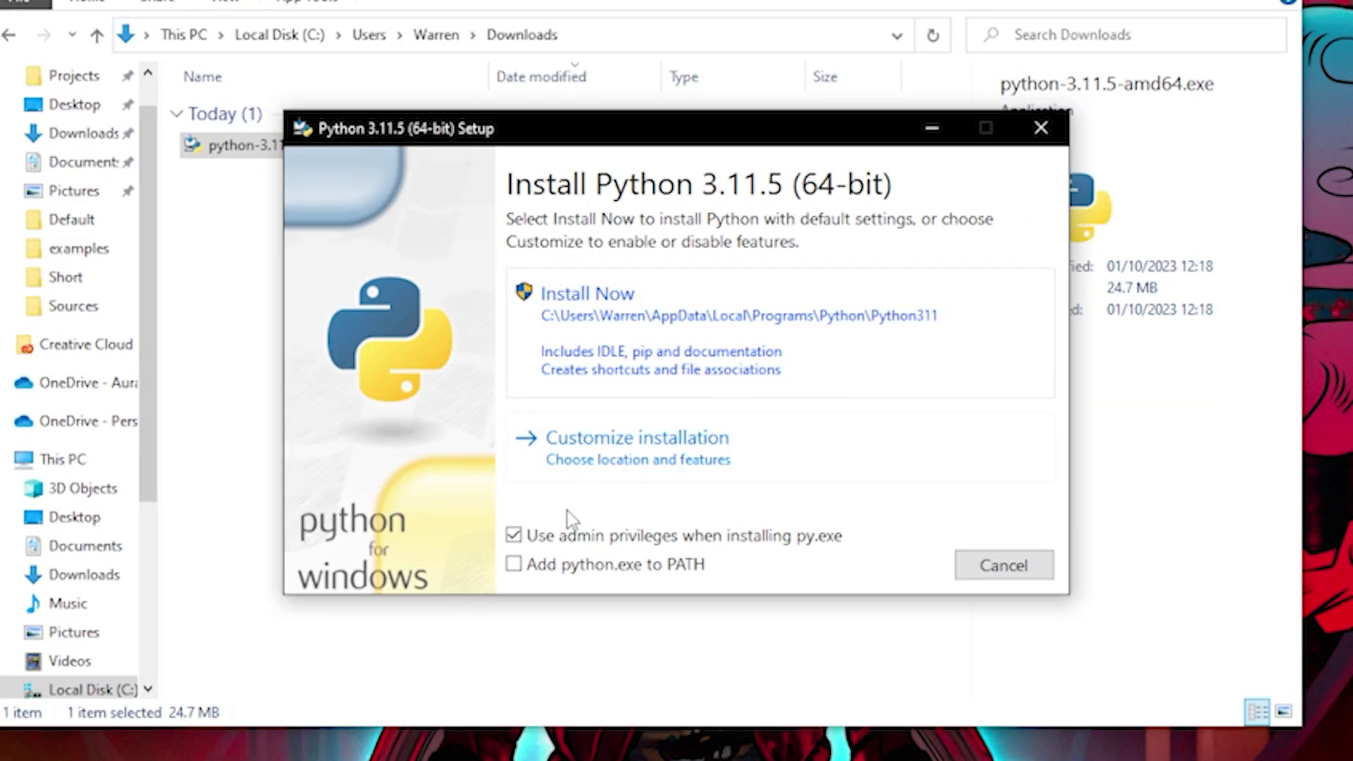
Step: Install Python 3.11.5 with 'Add python.exe to PATH' ticked, then close the installer
{"action": "left_click", "coordinate": [523, 565]}
{"action": "left_click", "coordinate": [514, 564]}
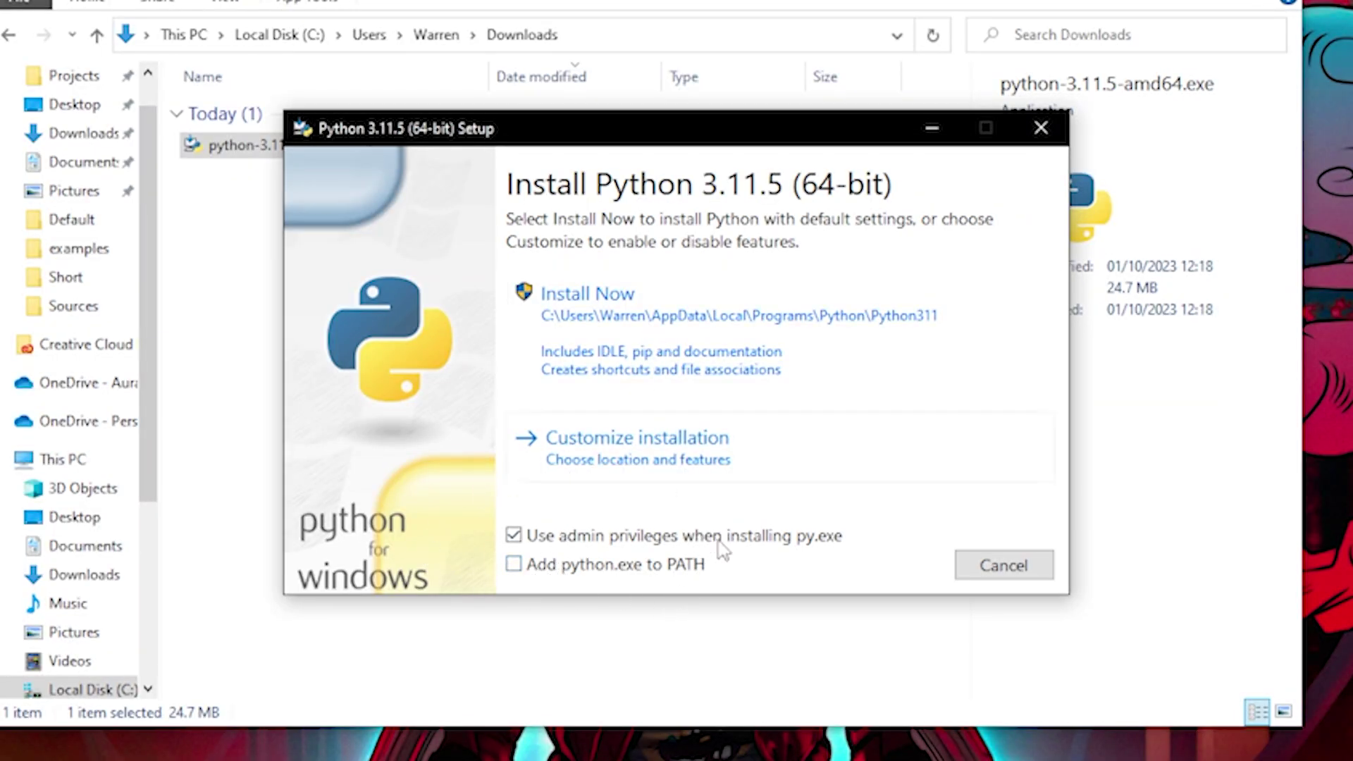
{"action": "left_click", "coordinate": [547, 566]}
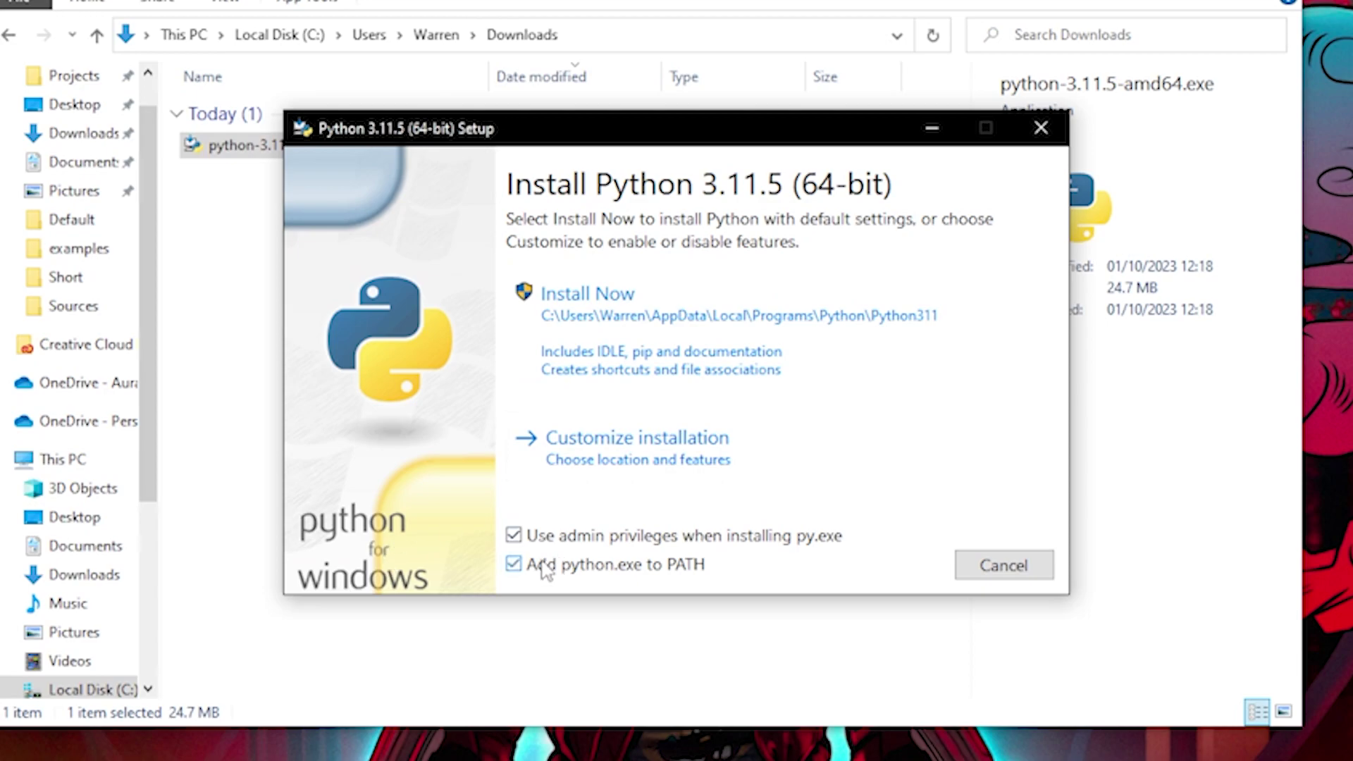
{"action": "left_click", "coordinate": [620, 347]}
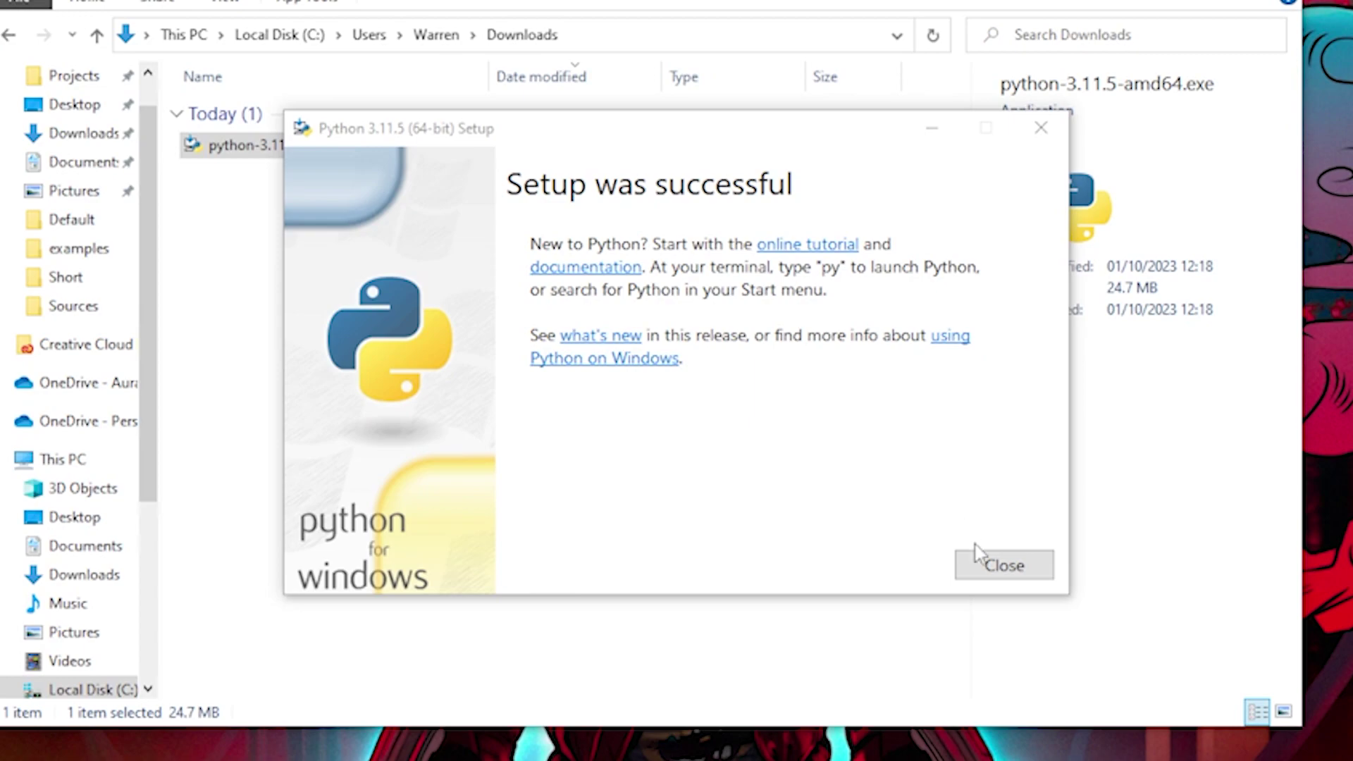
{"action": "left_click", "coordinate": [1004, 571]}
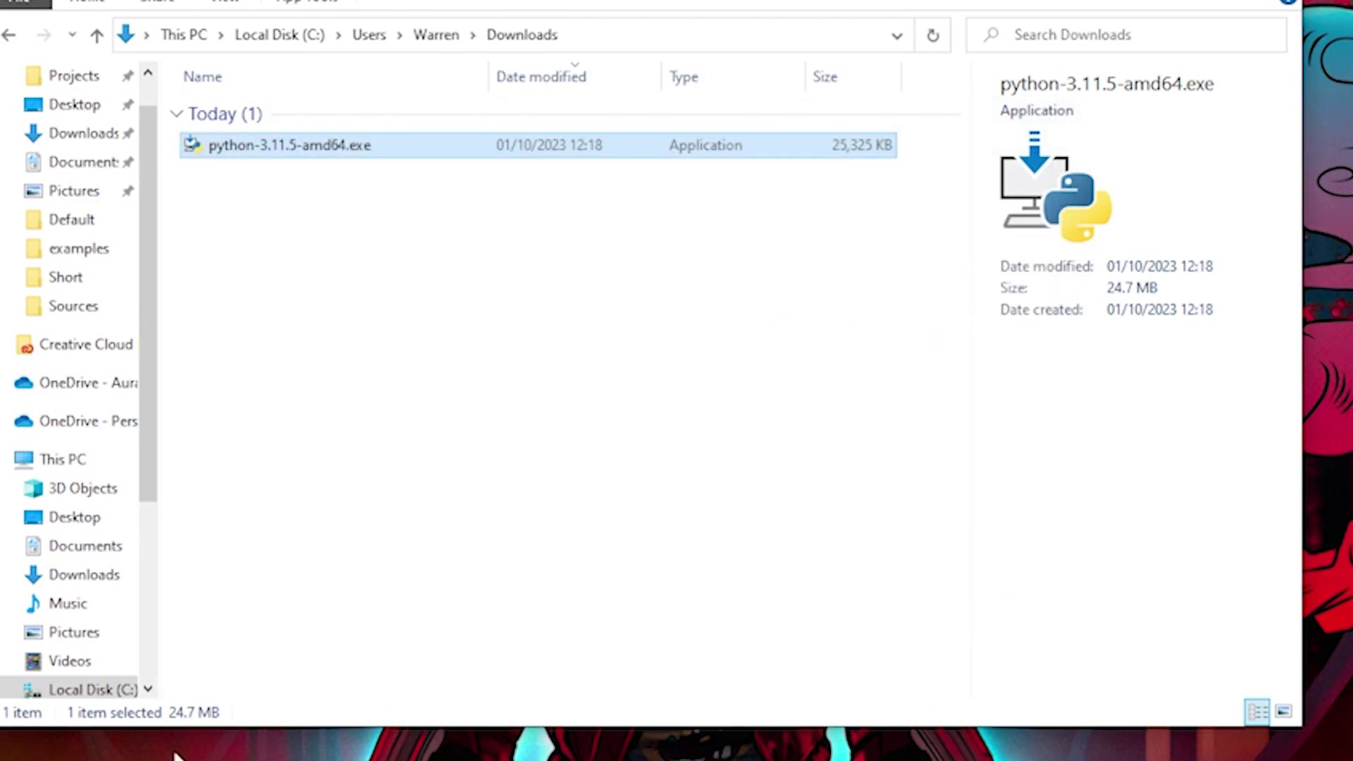
Step: Save the linked script file and open the obs-zoom-and-follow repository's Code download options
{"action": "right_click", "coordinate": [447, 287]}
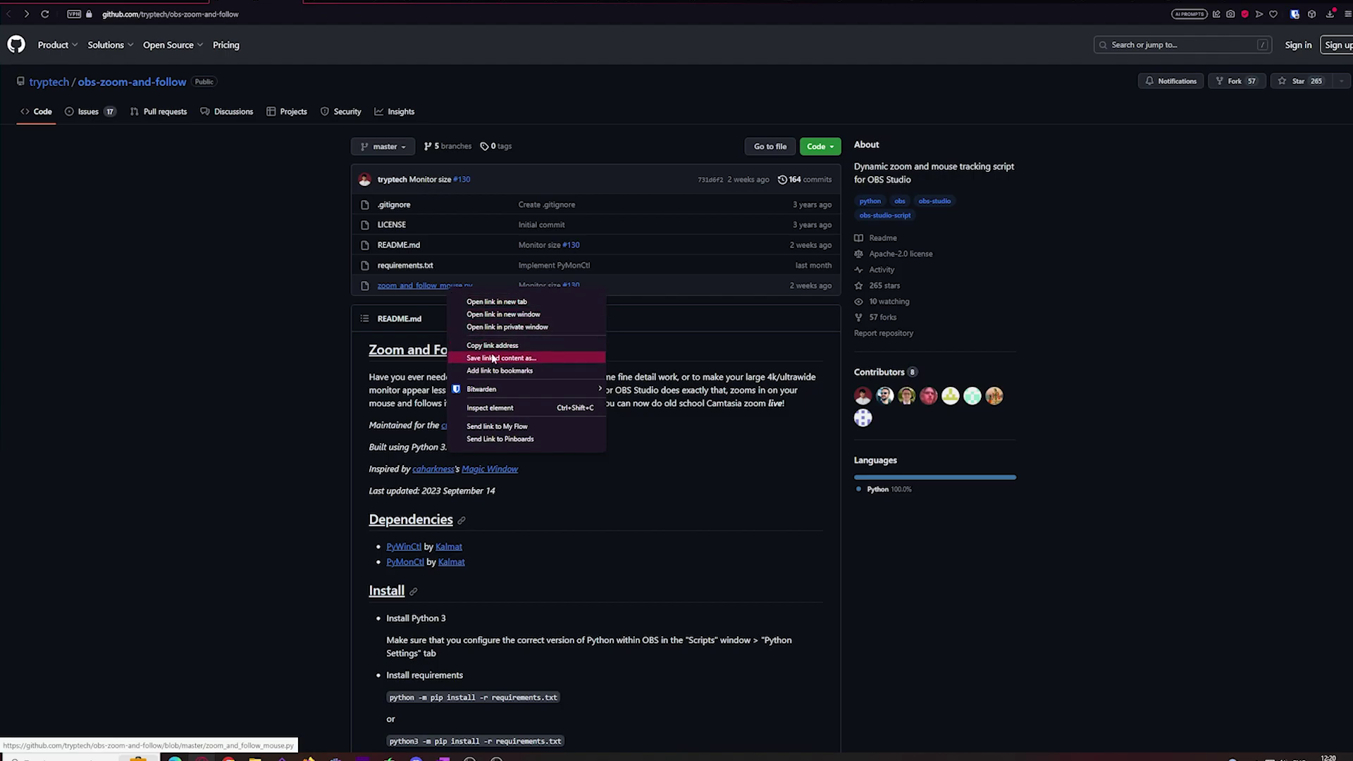
{"action": "left_click", "coordinate": [493, 359]}
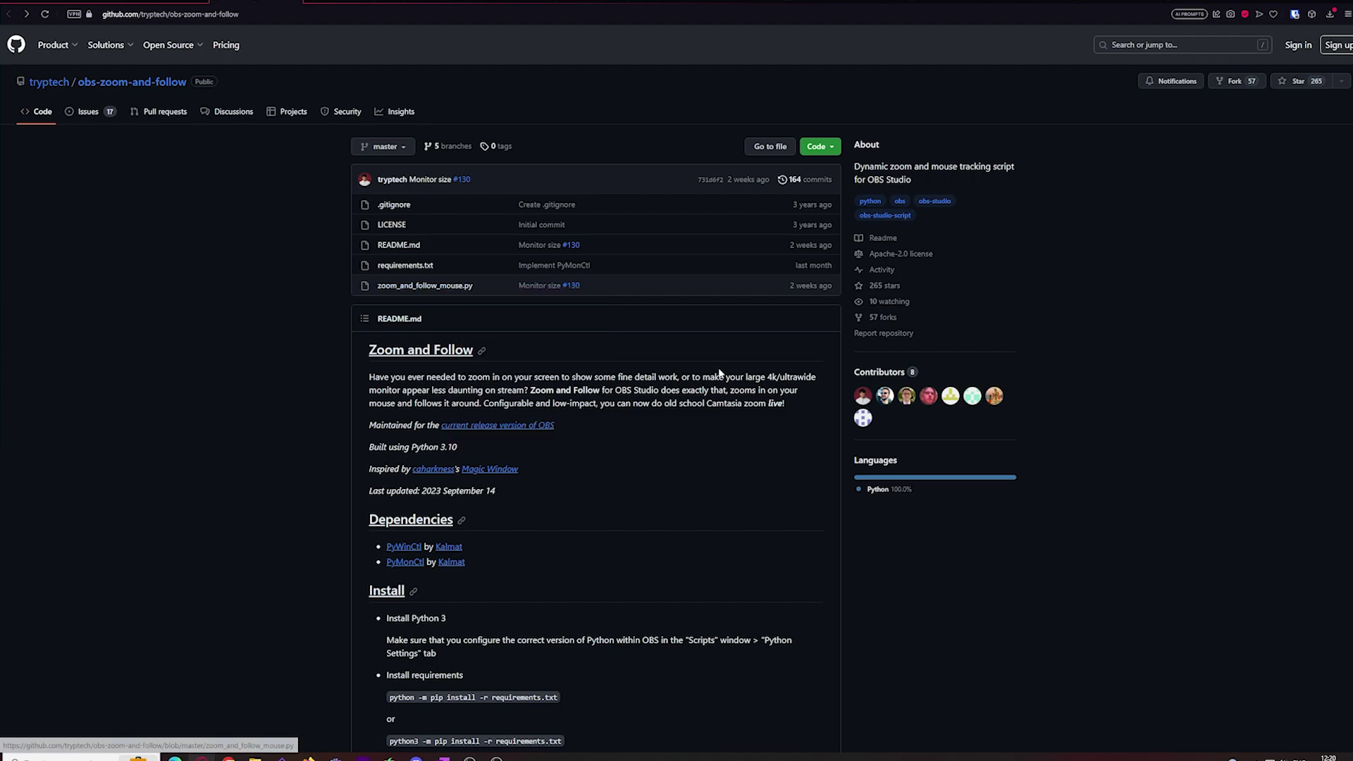
{"action": "left_click", "coordinate": [824, 148]}
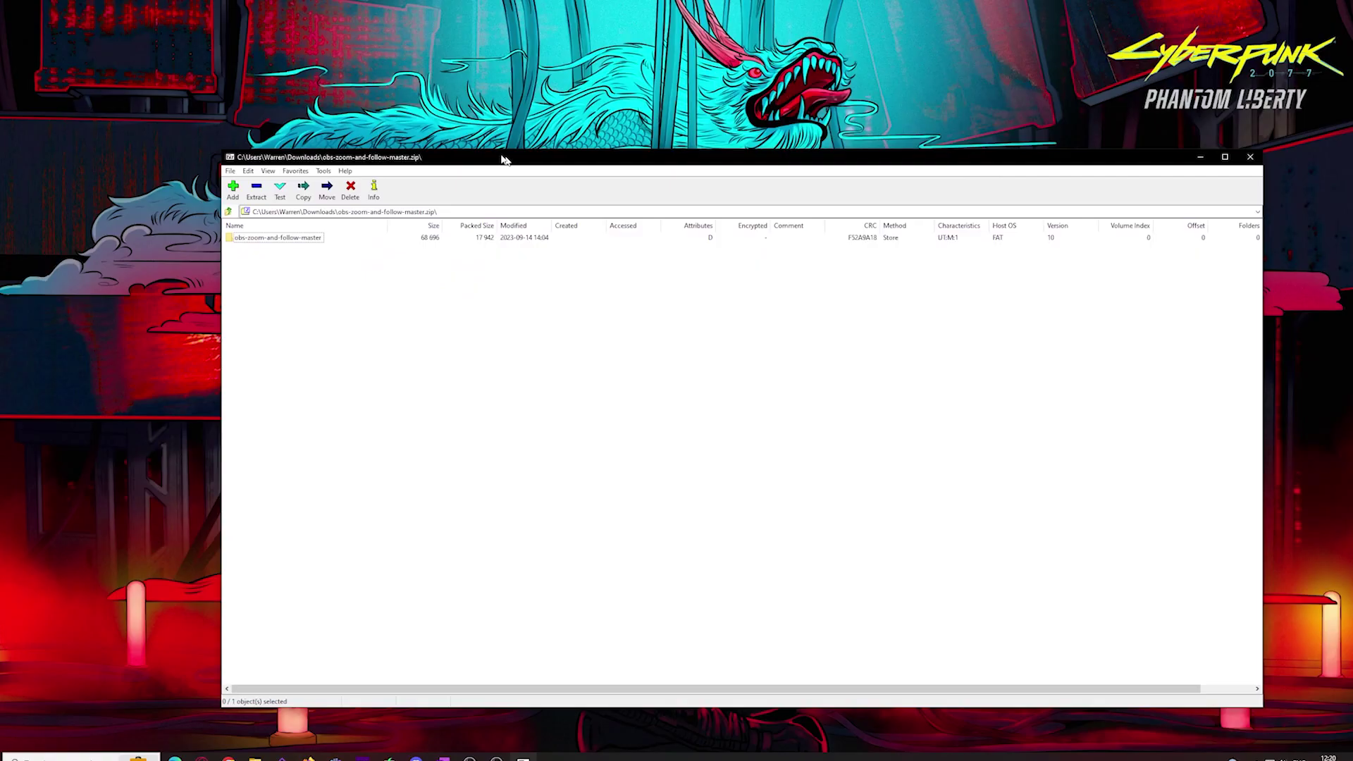
Step: Drag requirements.txt and zoom_and_follow_mouse.py from obs-zoom-and-follow-master into Downloads
{"action": "left_click_drag", "start_coordinate": [499, 151], "coordinate": [423, 106]}
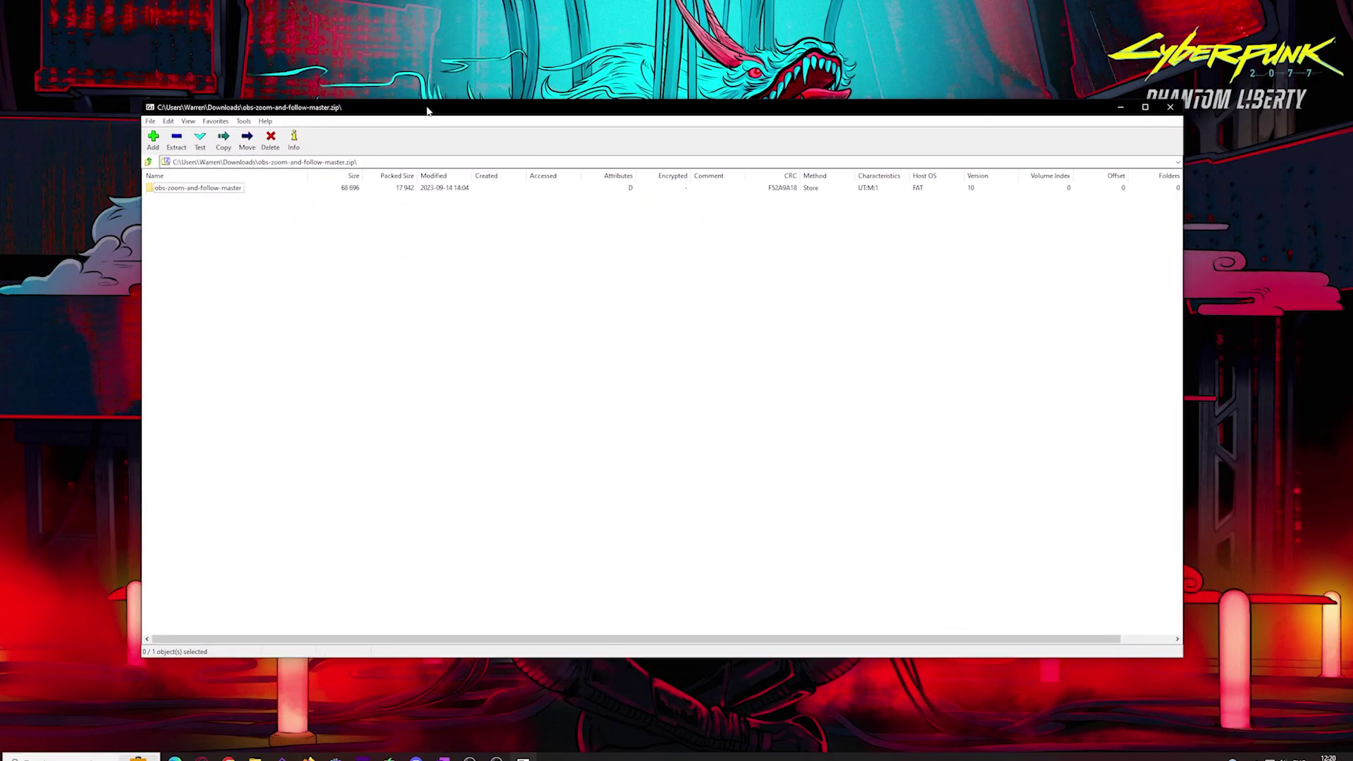
{"action": "double_click", "coordinate": [190, 188]}
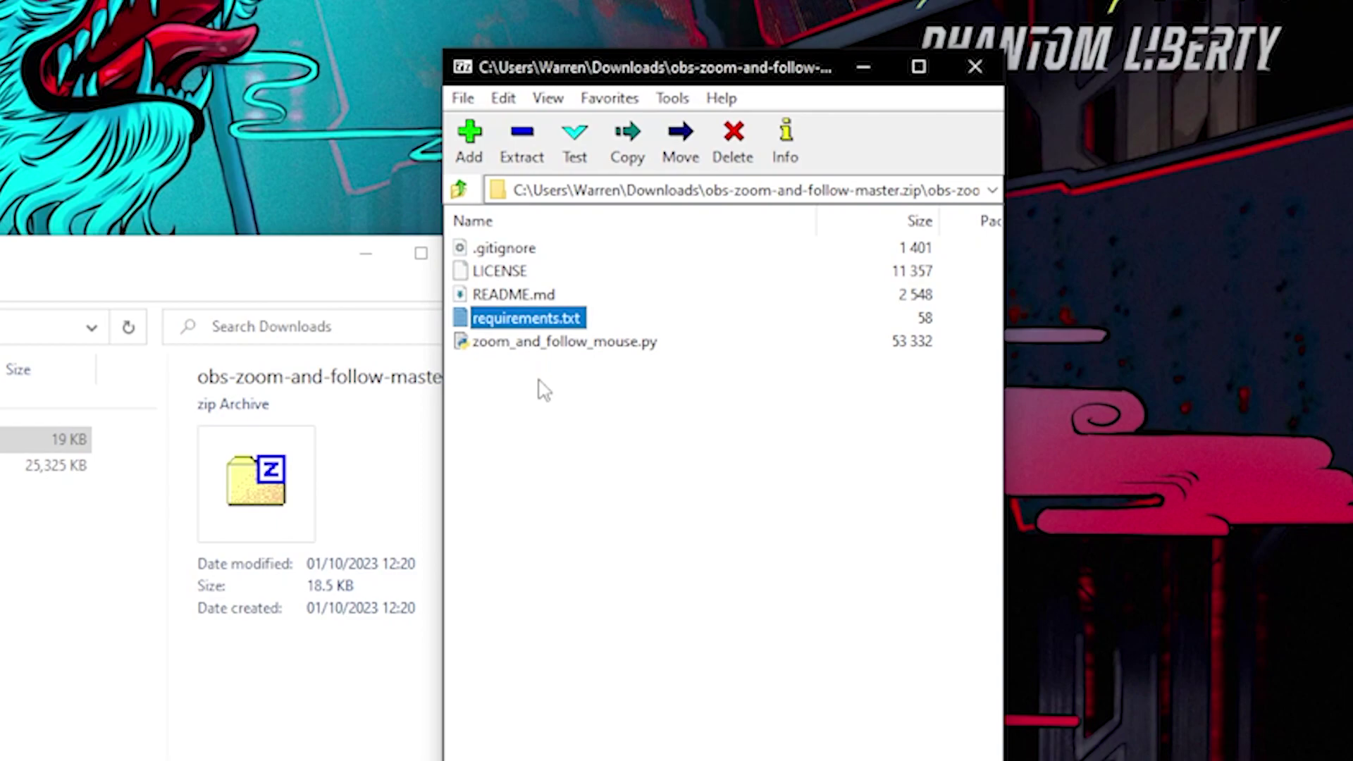
{"action": "left_click_drag", "start_coordinate": [712, 317], "coordinate": [701, 288]}
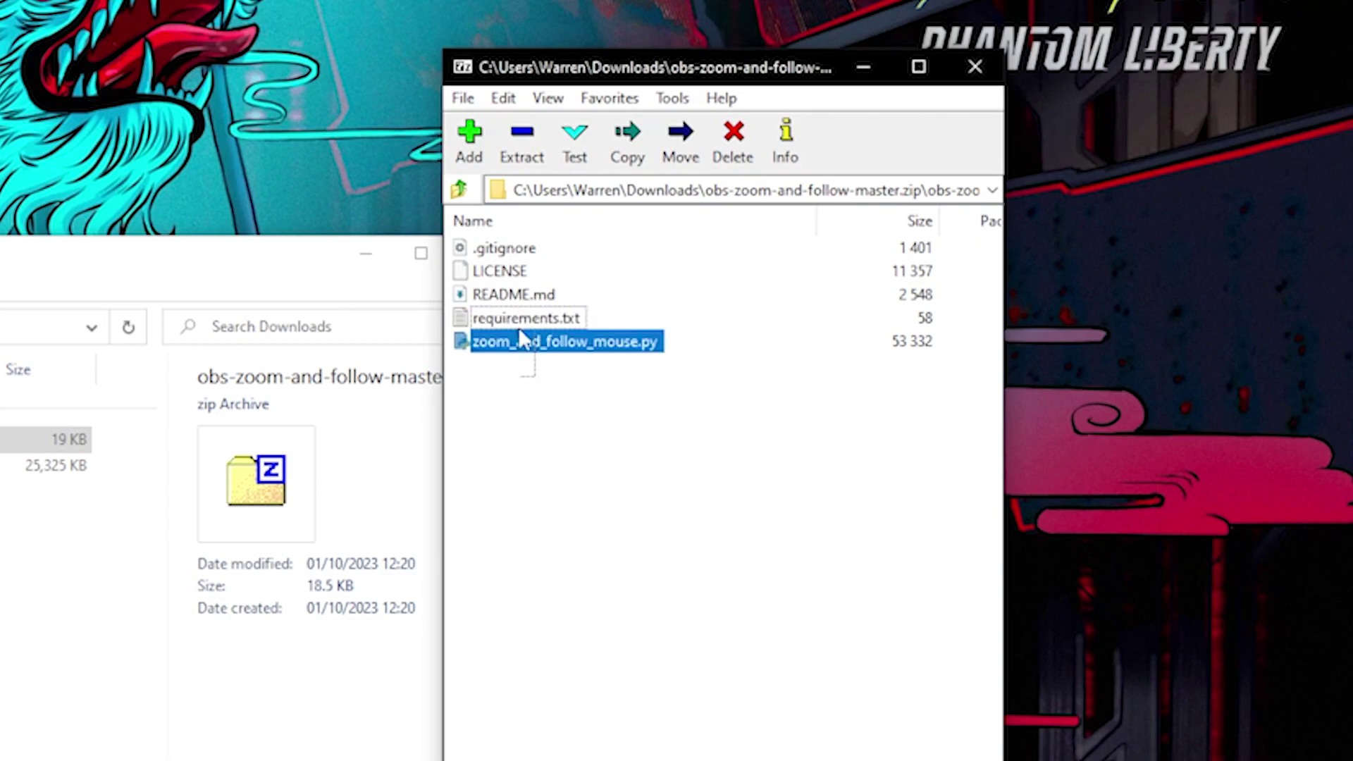
{"action": "mouse_move", "coordinate": [522, 339]}
{"action": "left_mouse_down"}
{"action": "mouse_move", "coordinate": [532, 320]}
{"action": "mouse_move", "coordinate": [502, 325]}
{"action": "left_mouse_up"}
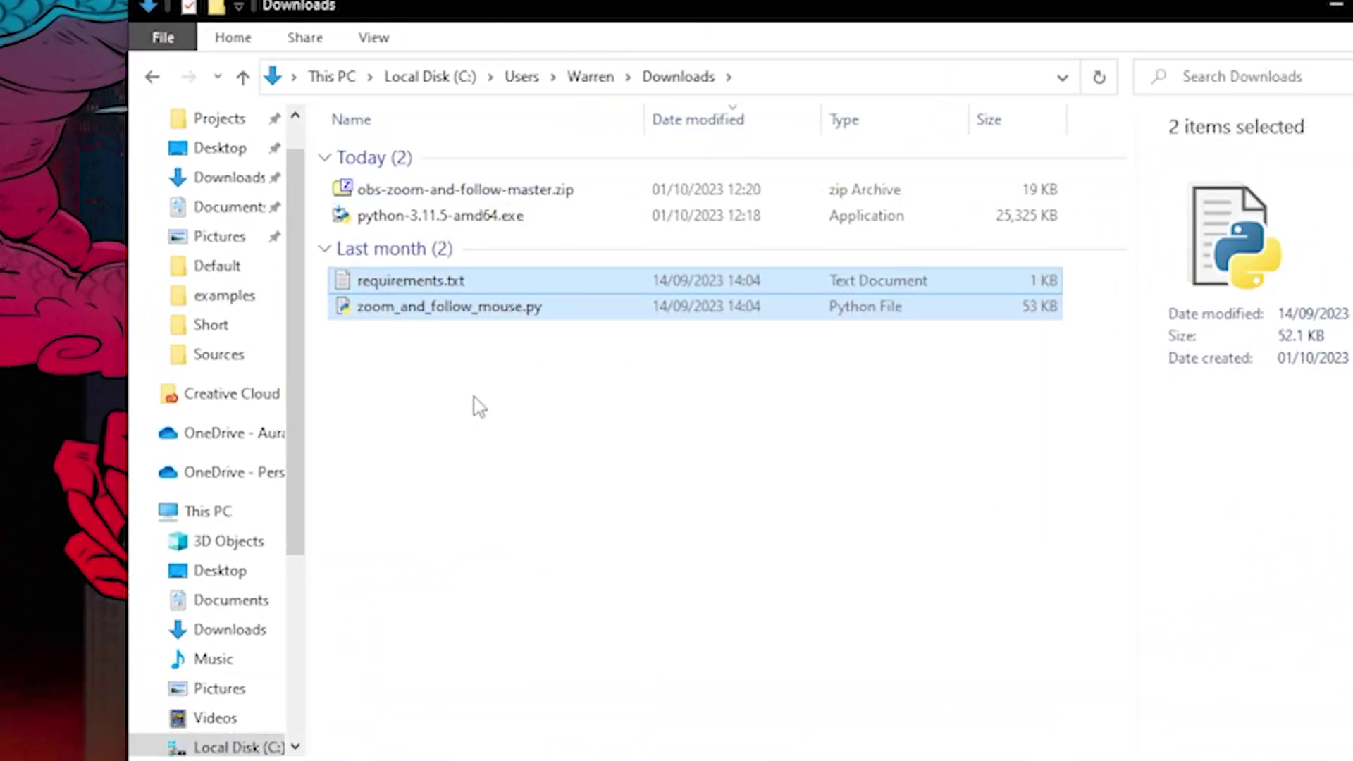
{"action": "left_click", "coordinate": [479, 408]}
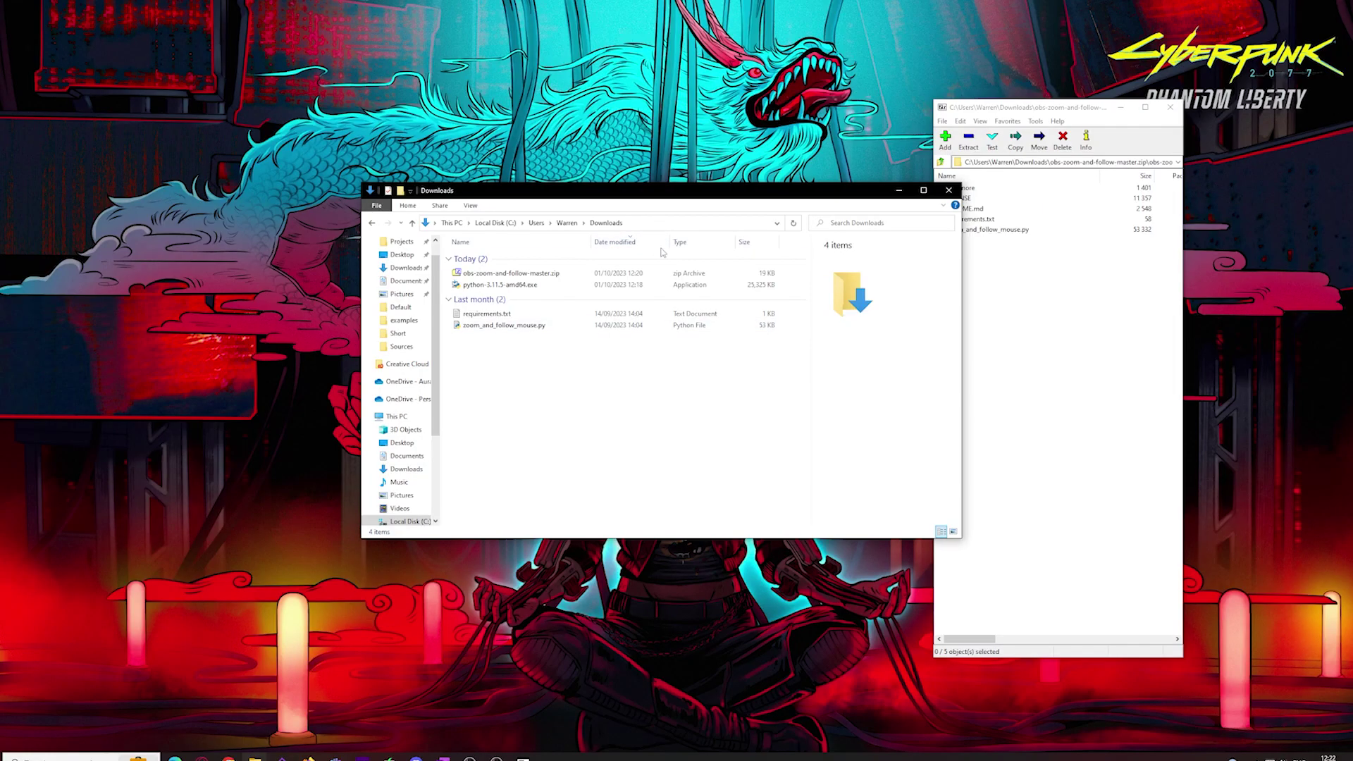
Step: Launch Command Prompt in Downloads by entering cmd.exe in Explorer's address bar
{"action": "left_click", "coordinate": [655, 222]}
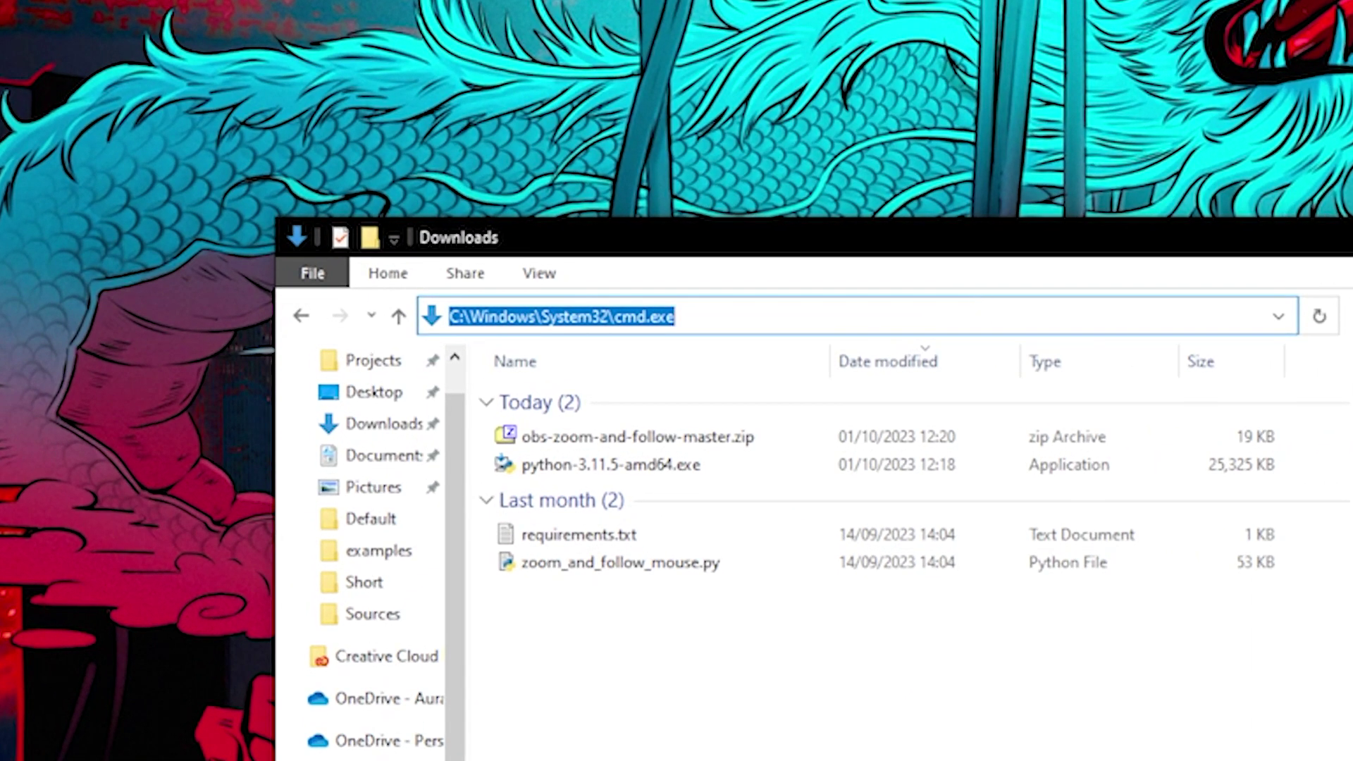
{"action": "type", "text": "cmd"}
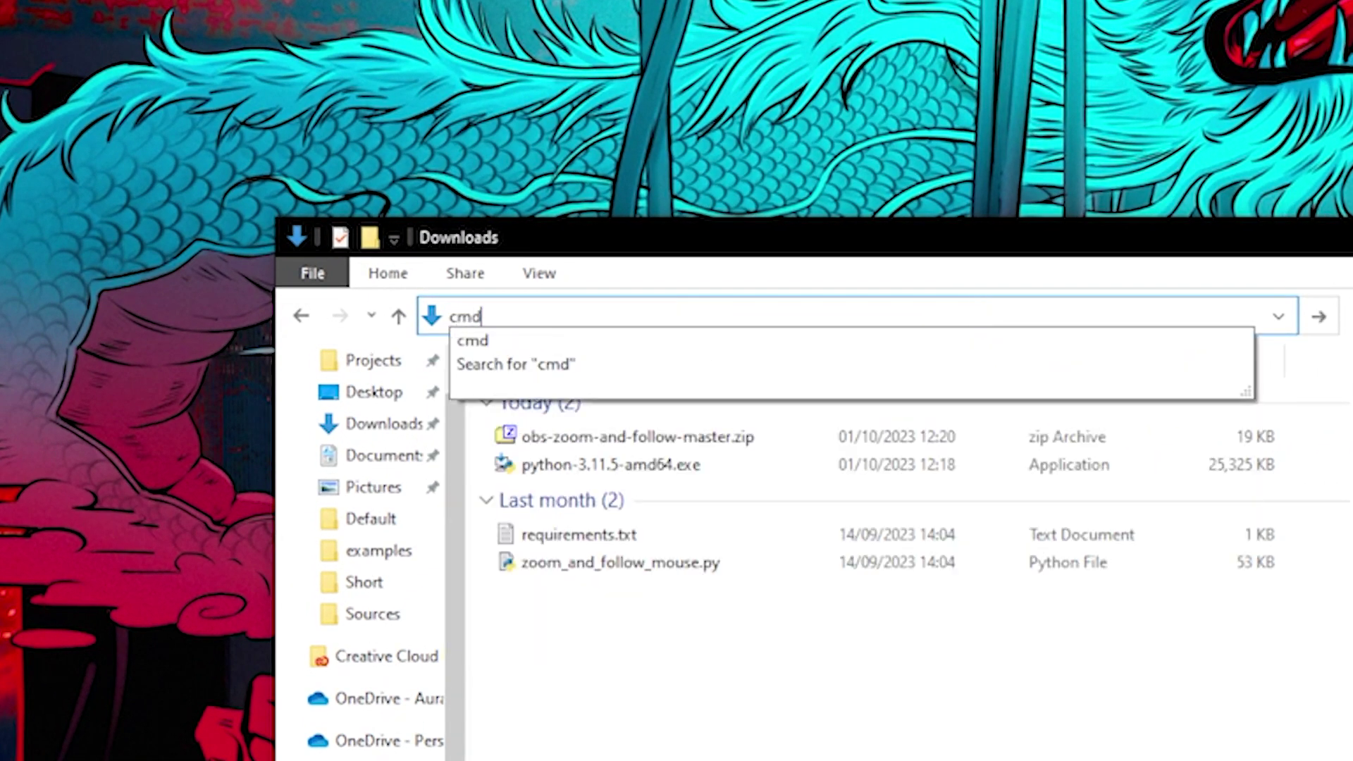
{"action": "type", "text": ".exe"}
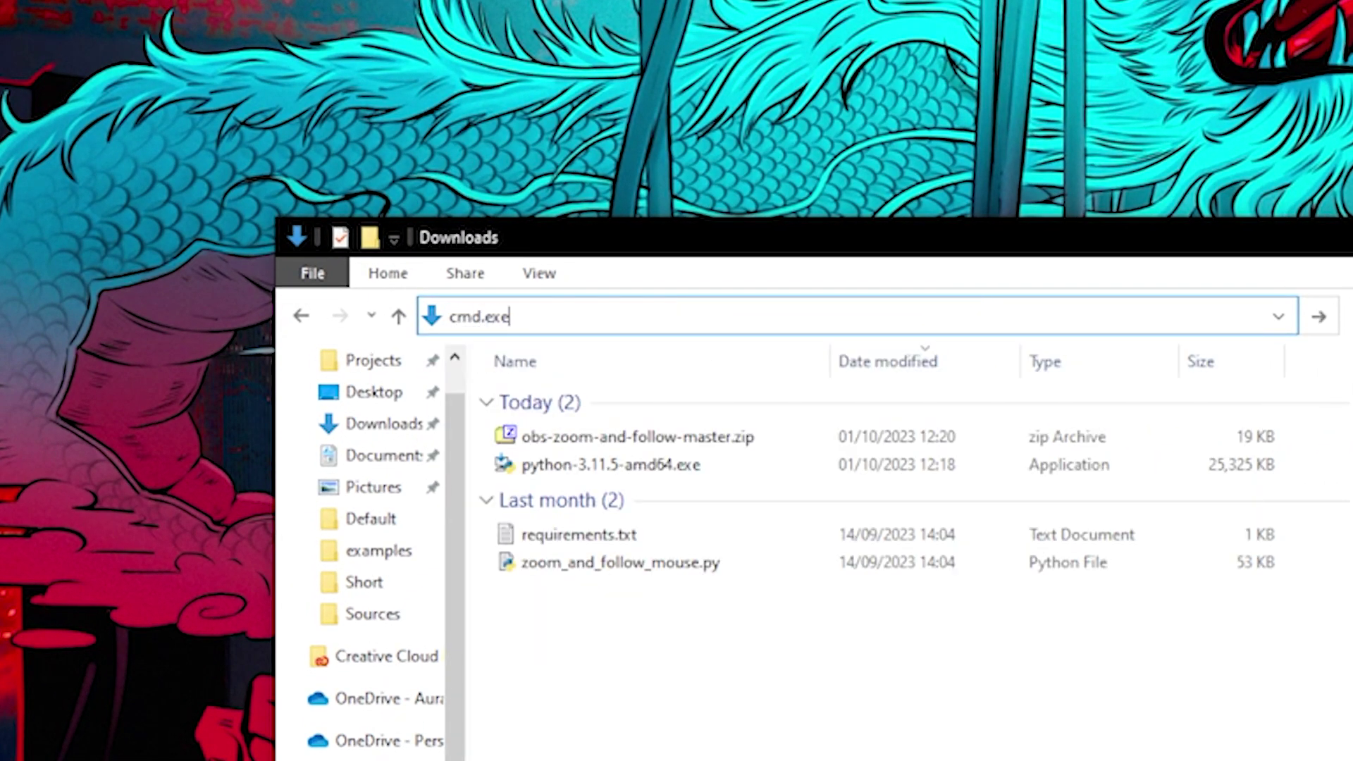
{"action": "key", "text": "Return"}
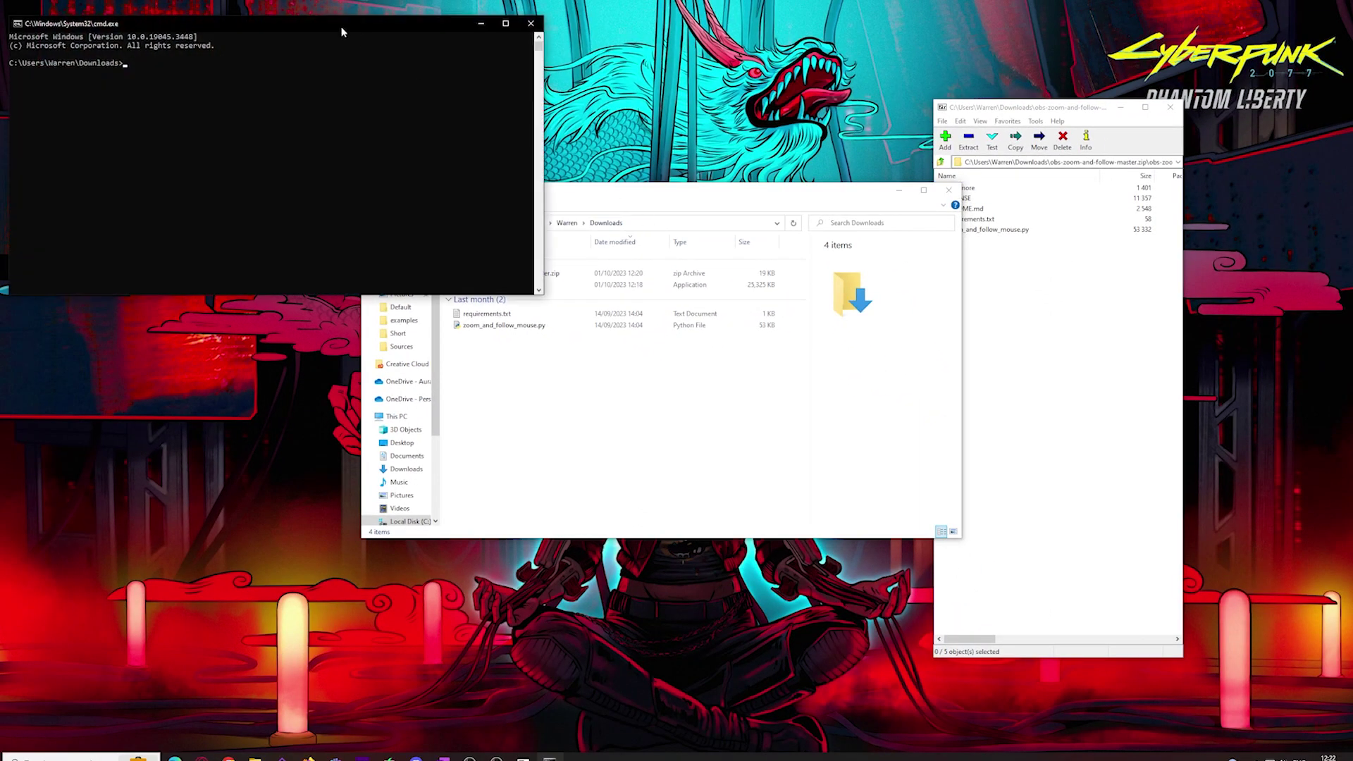
Step: Run 'python -m pip install -r requirements.txt', then close the Command Prompt window
{"action": "left_click_drag", "start_coordinate": [197, 24], "coordinate": [575, 351]}
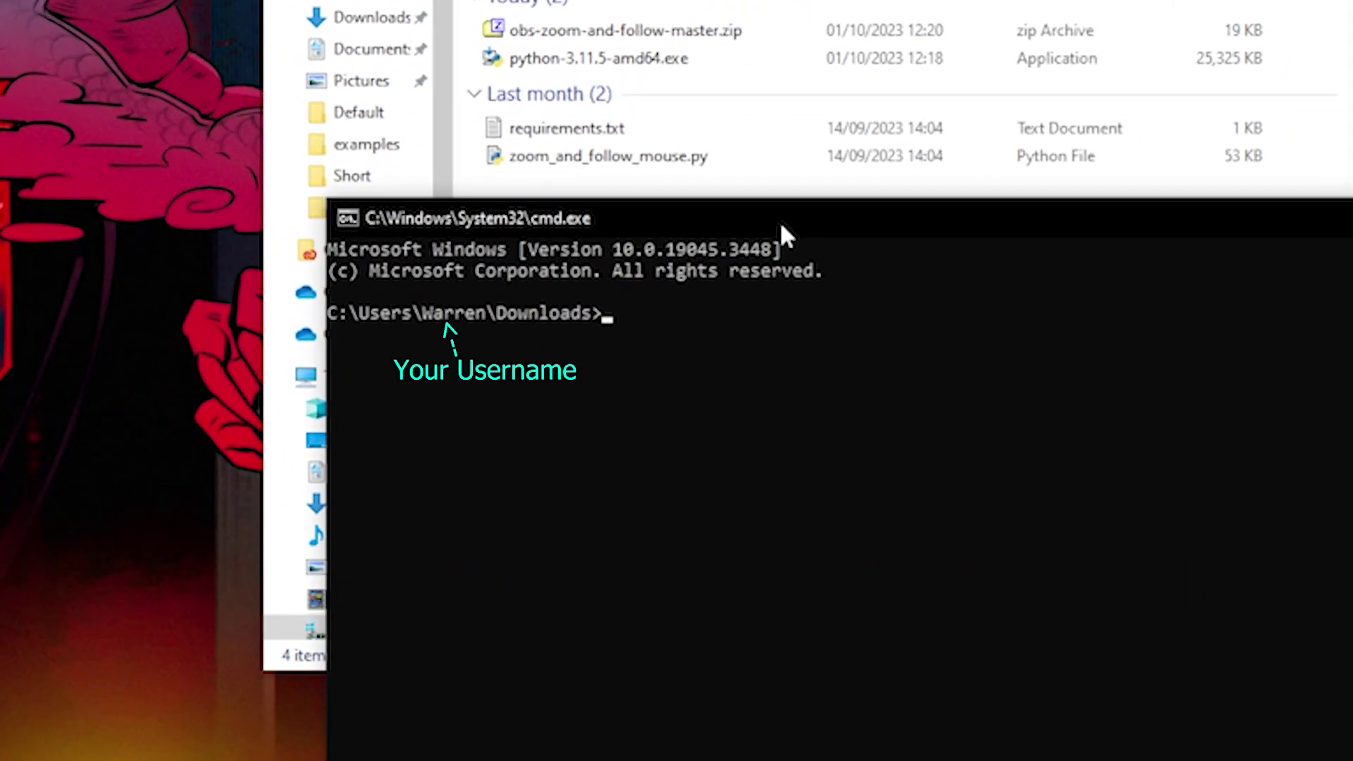
{"action": "type", "text": "pyth"}
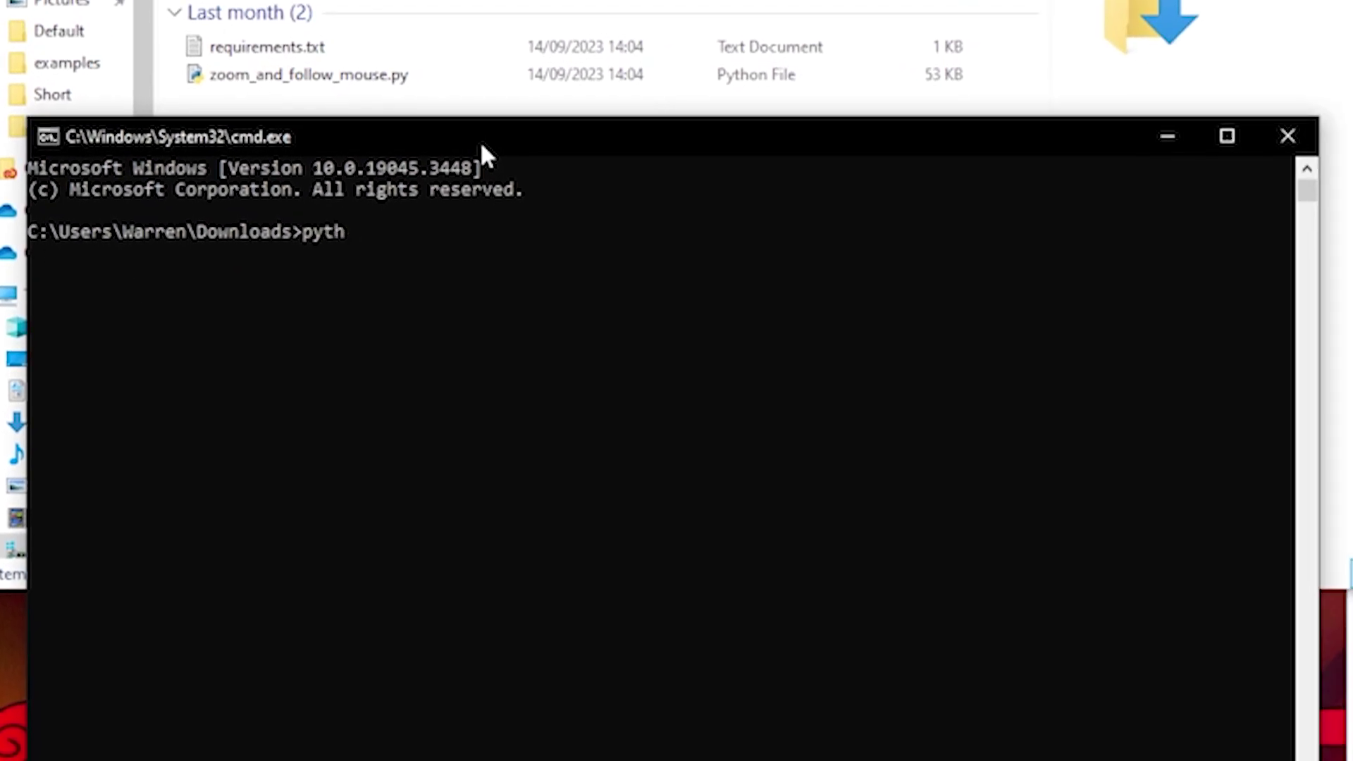
{"action": "type", "text": "on -m pip i"}
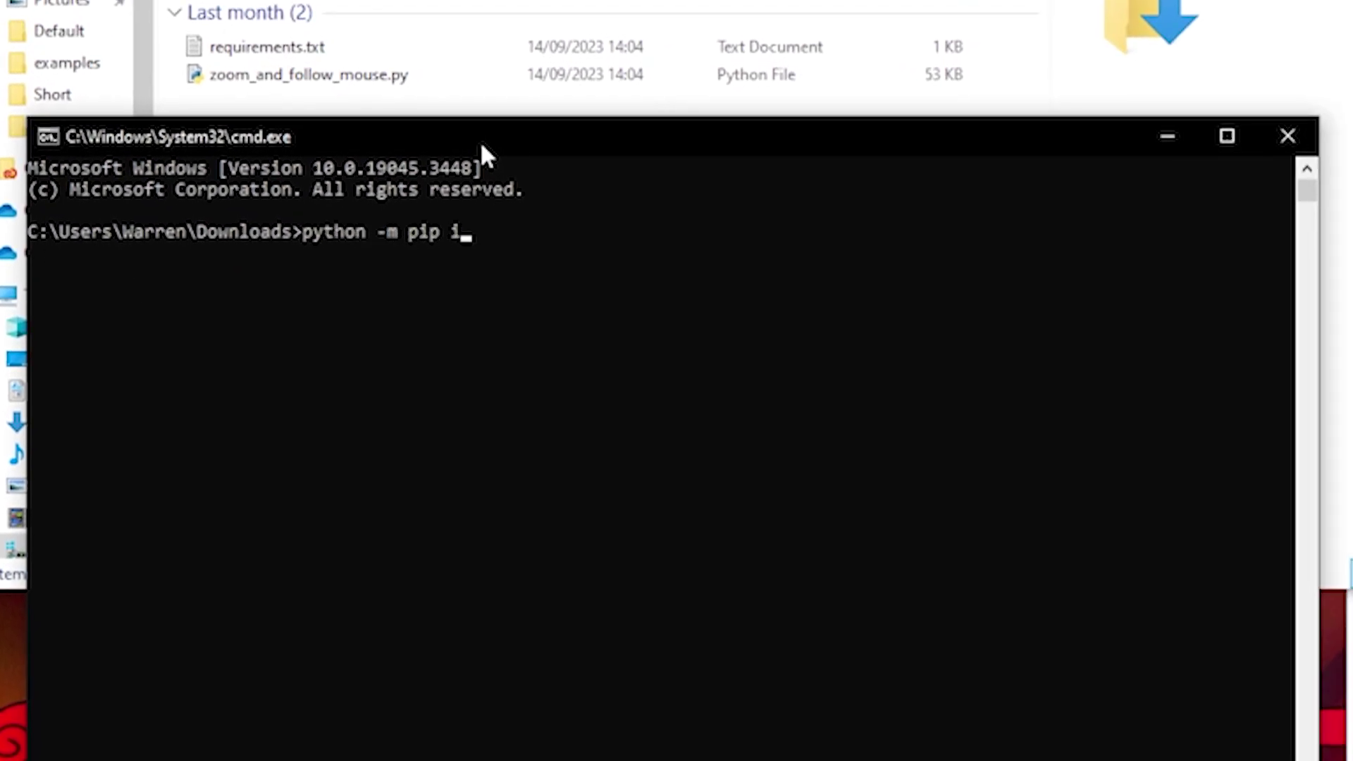
{"action": "type", "text": "nstall -"}
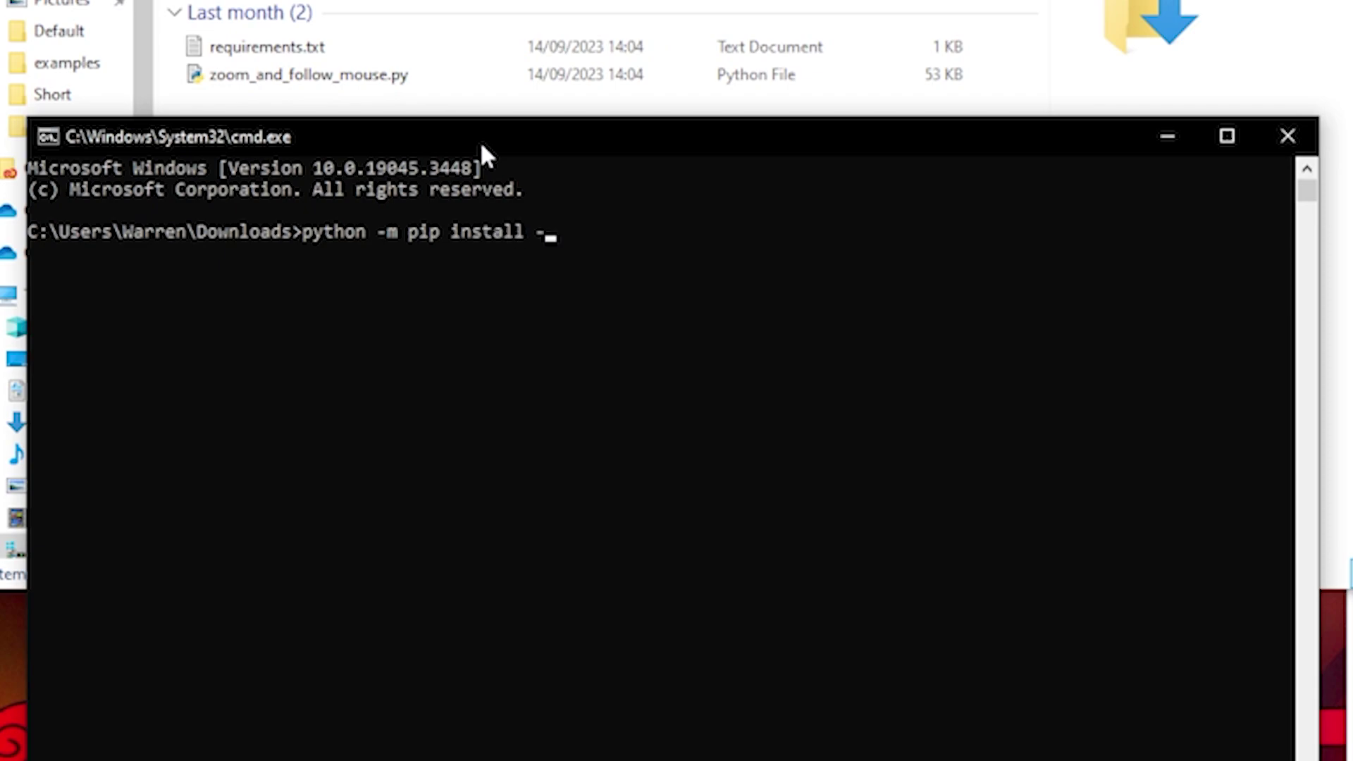
{"action": "type", "text": "r requirements."}
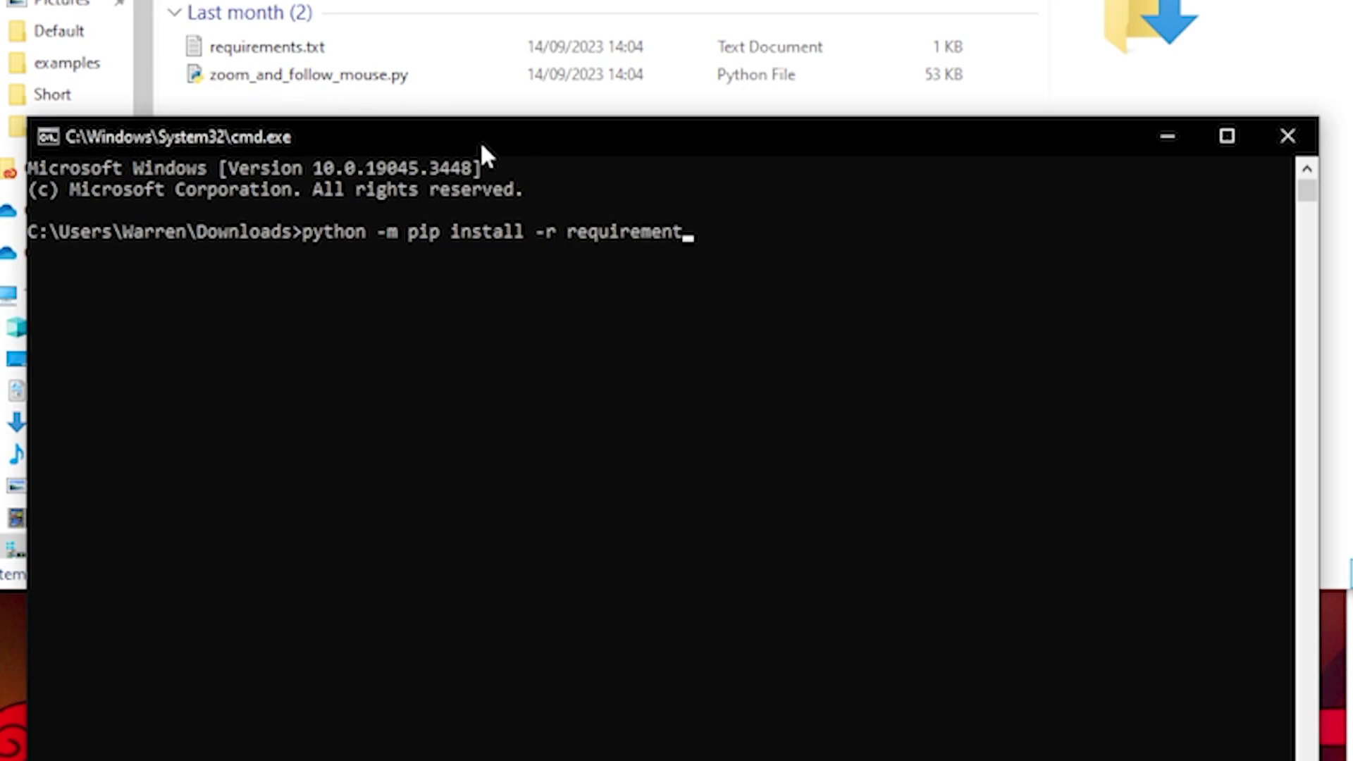
{"action": "type", "text": "txt"}
{"action": "key", "text": "Return"}
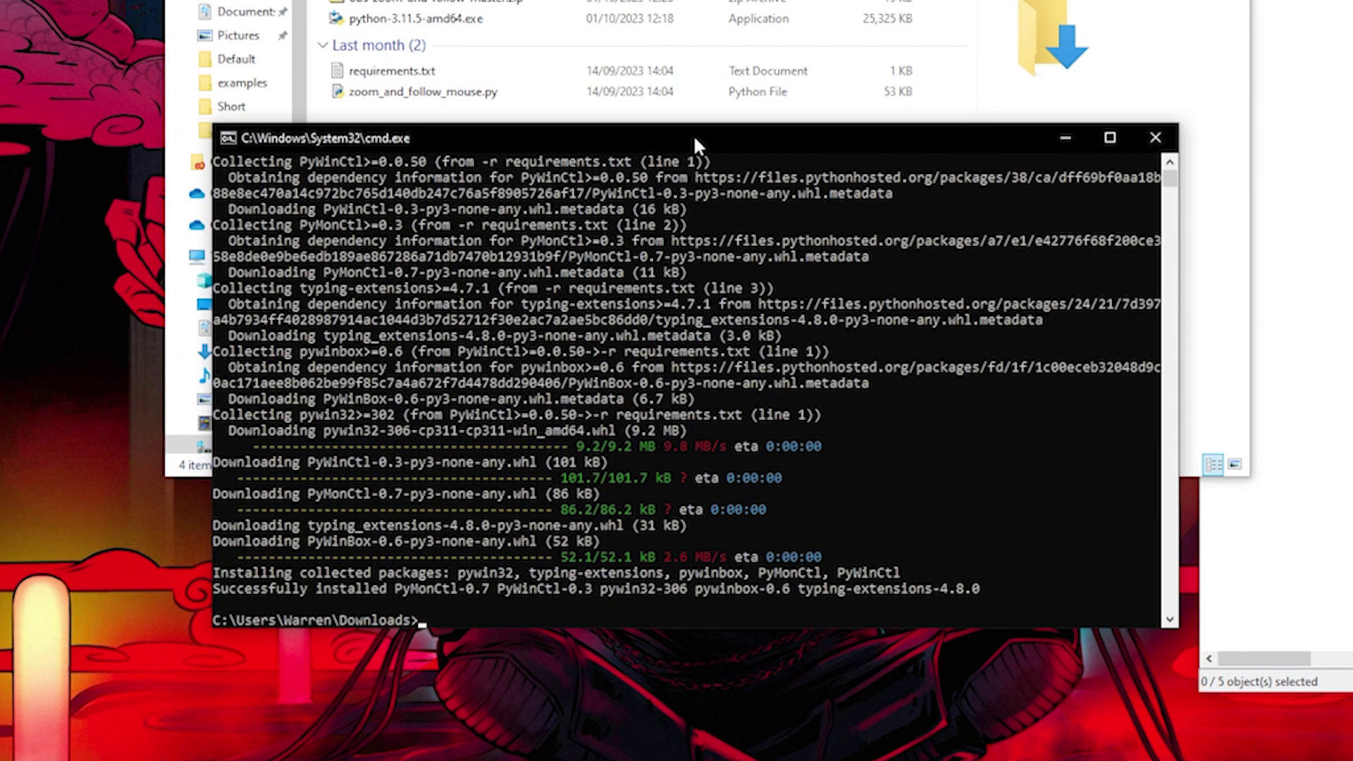
{"action": "left_click", "coordinate": [1155, 142]}
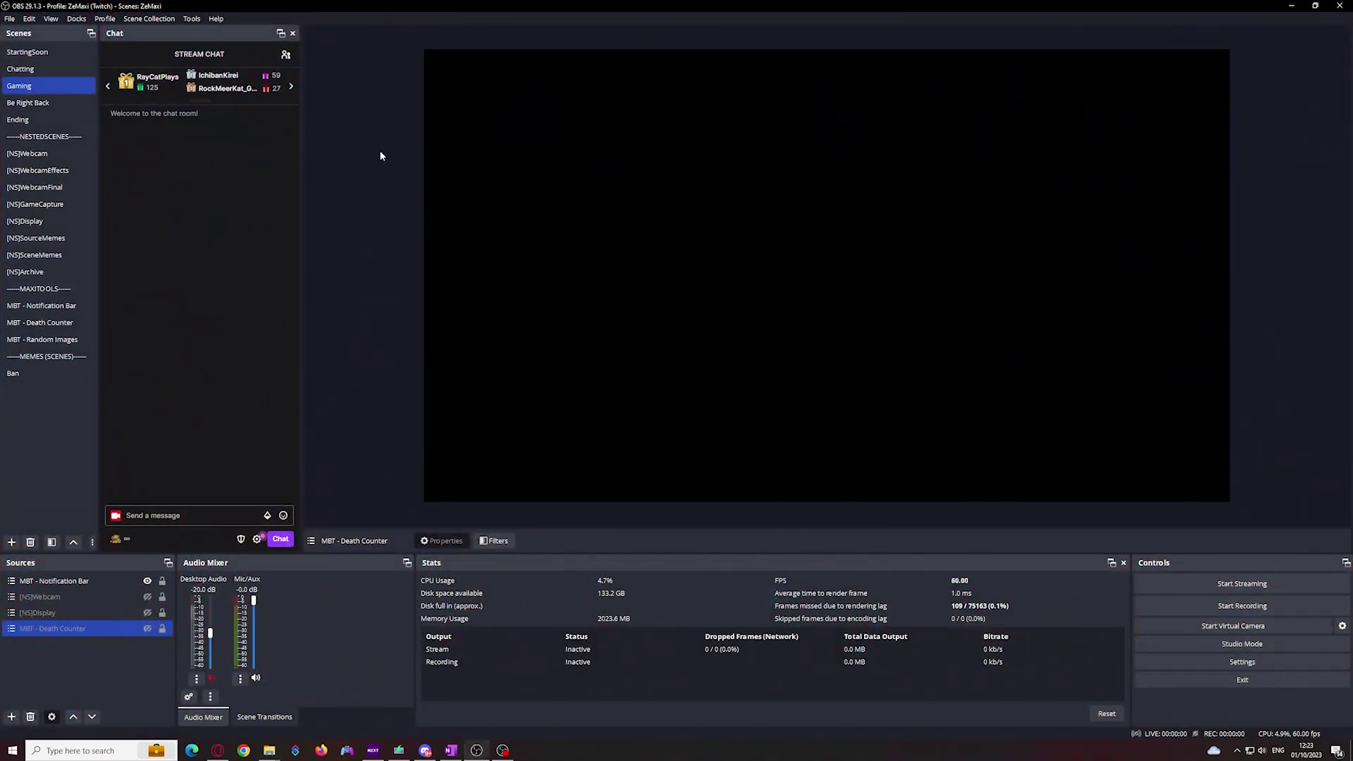
Step: Open Tools > Scripts, go to Python Settings, and browse for the Python install path
{"action": "left_click", "coordinate": [191, 18]}
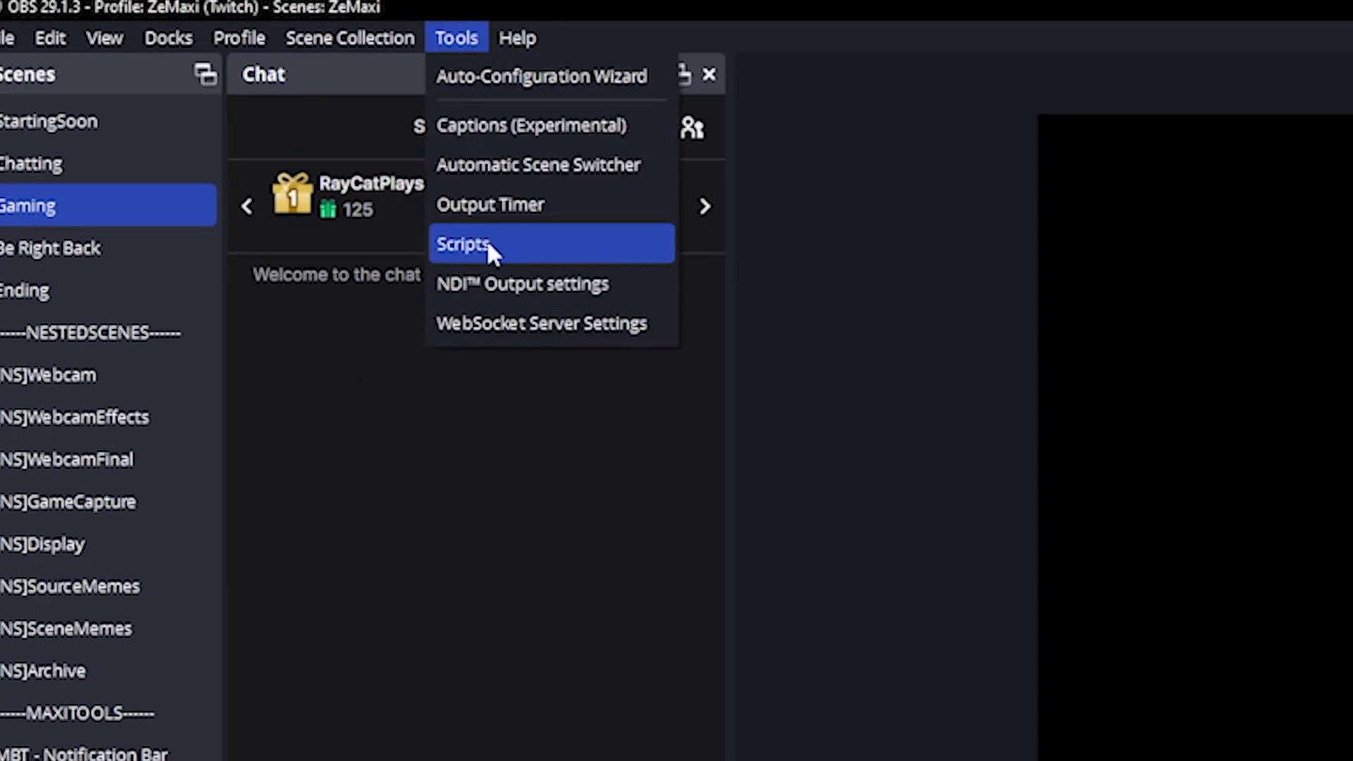
{"action": "left_click", "coordinate": [488, 244]}
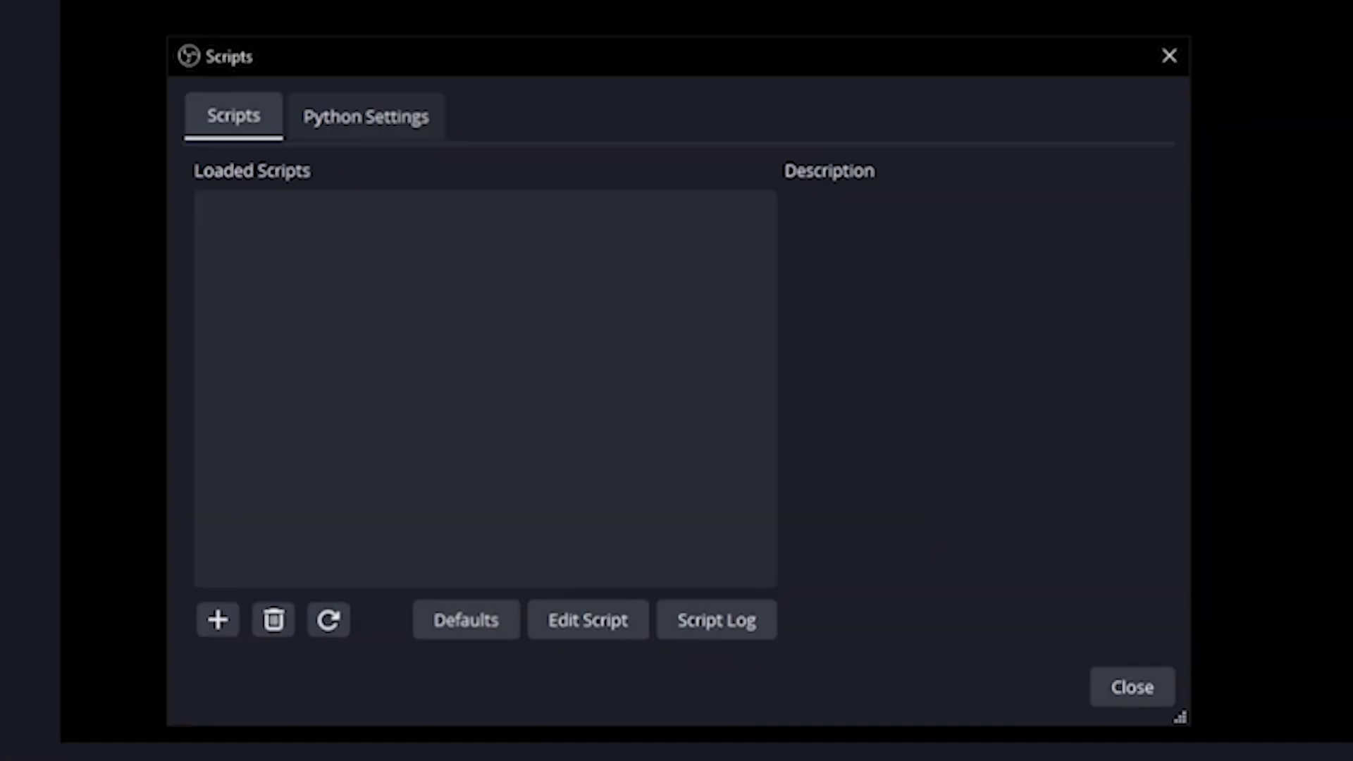
{"action": "left_click", "coordinate": [353, 117]}
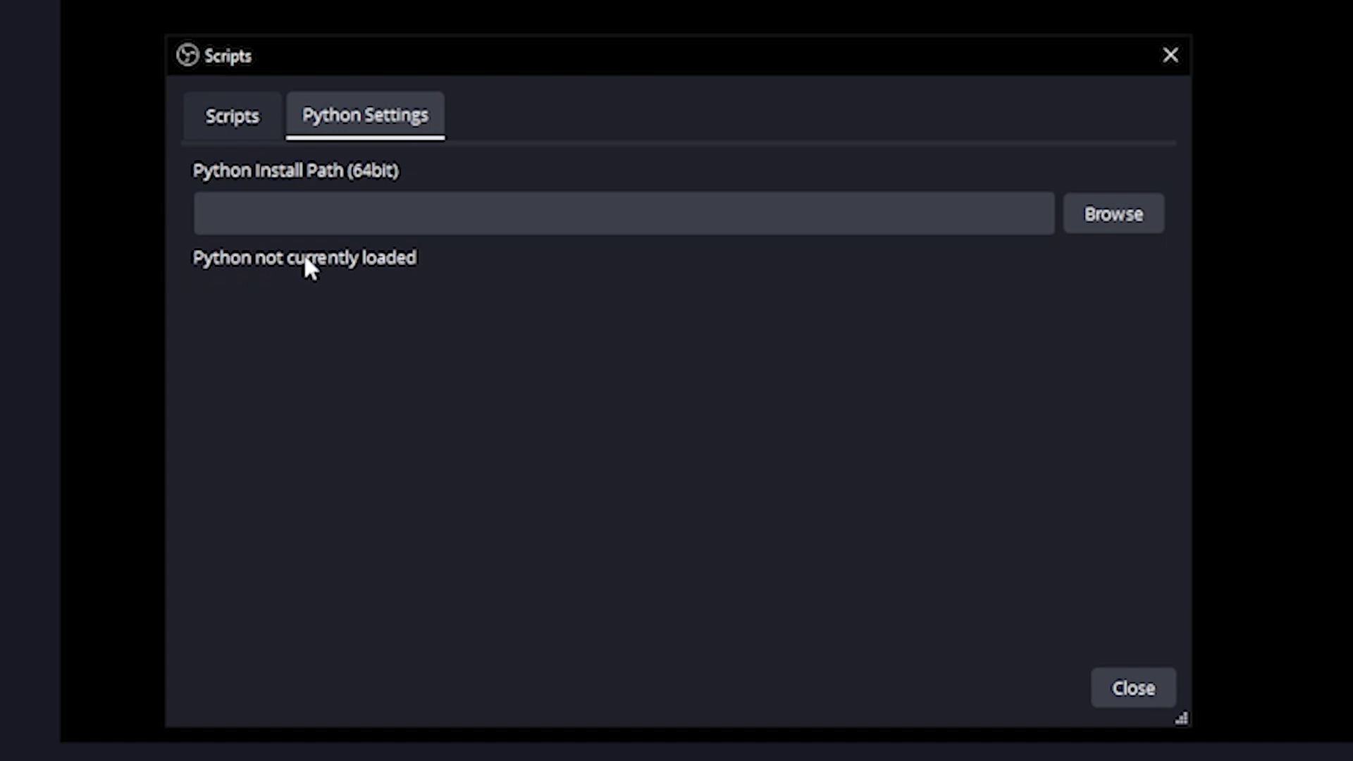
{"action": "left_click", "coordinate": [1108, 220]}
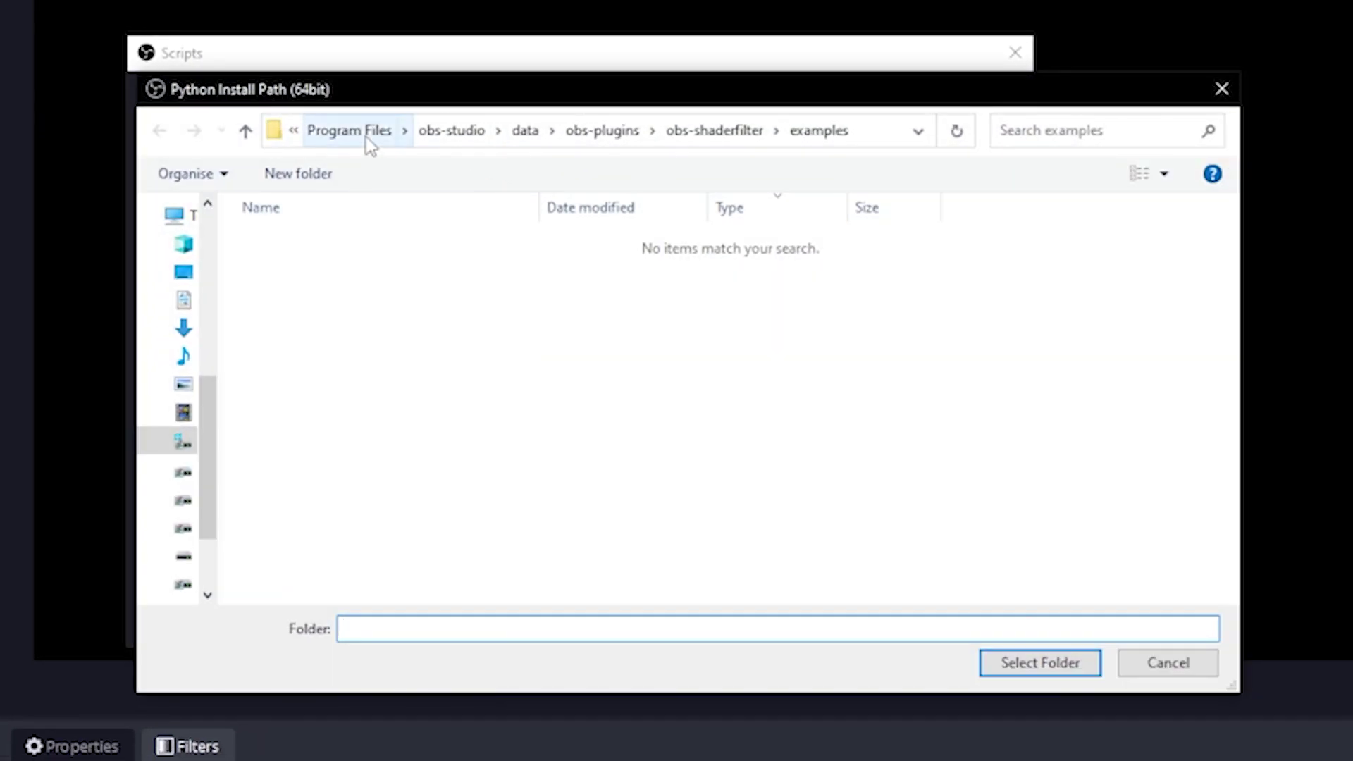
Step: Navigate the folder picker from Program Files to the user's home folder under C:\Users
{"action": "left_click", "coordinate": [341, 138]}
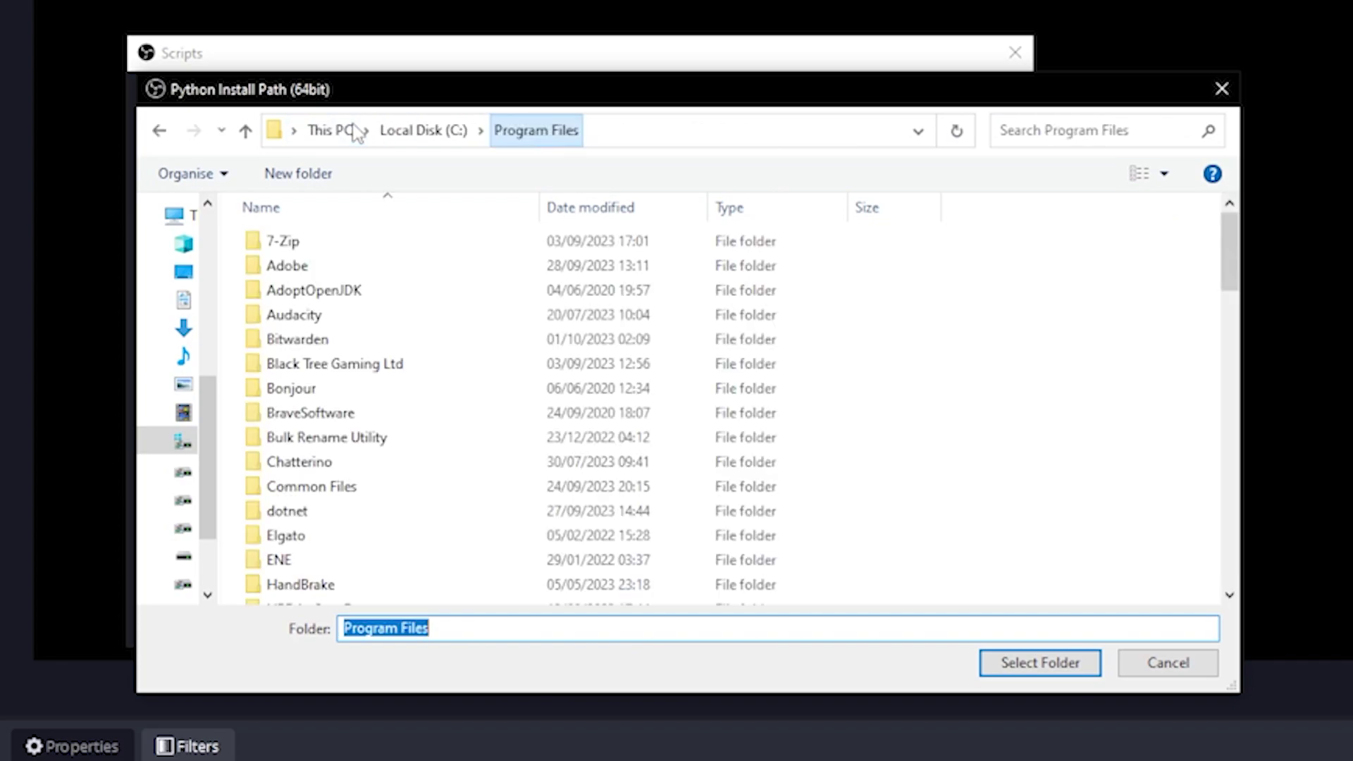
{"action": "left_click", "coordinate": [420, 134]}
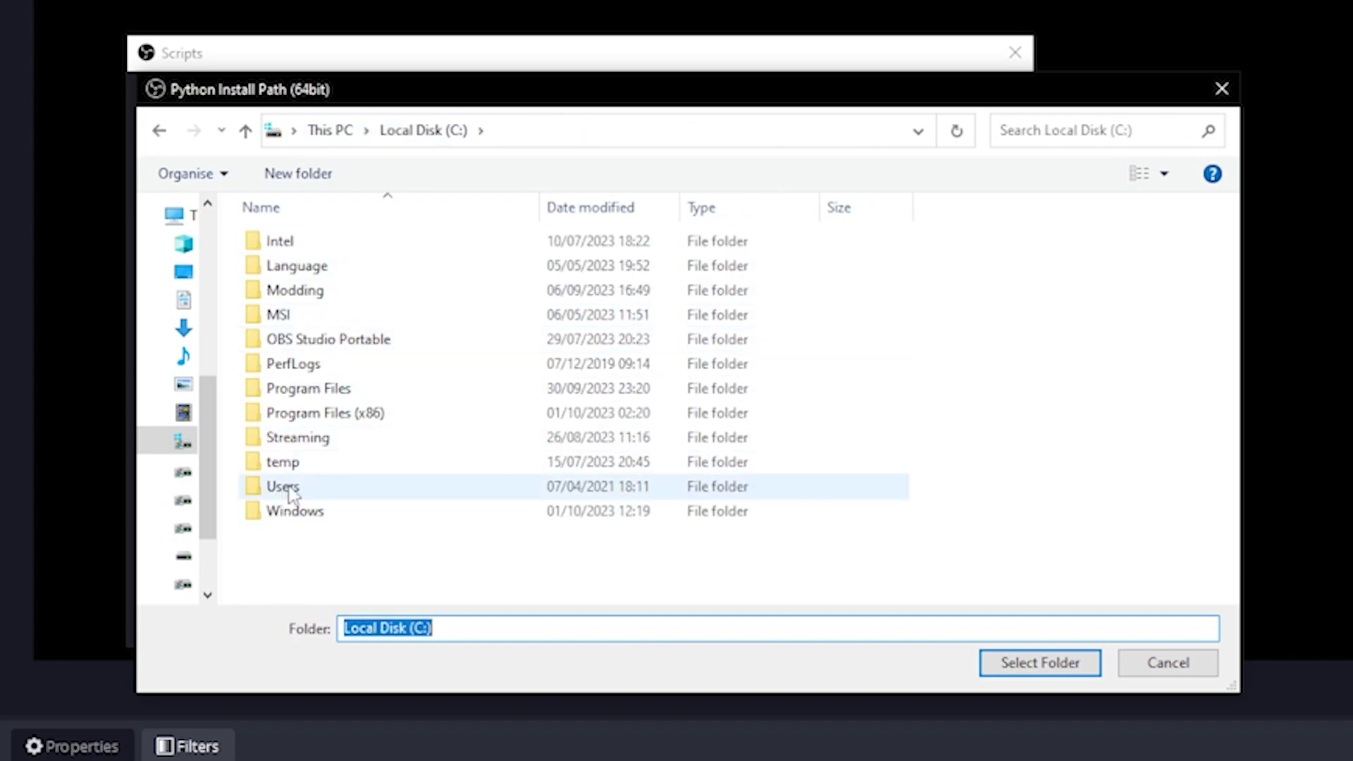
{"action": "double_click", "coordinate": [290, 492]}
{"action": "left_click", "coordinate": [326, 269]}
{"action": "double_click", "coordinate": [328, 269]}
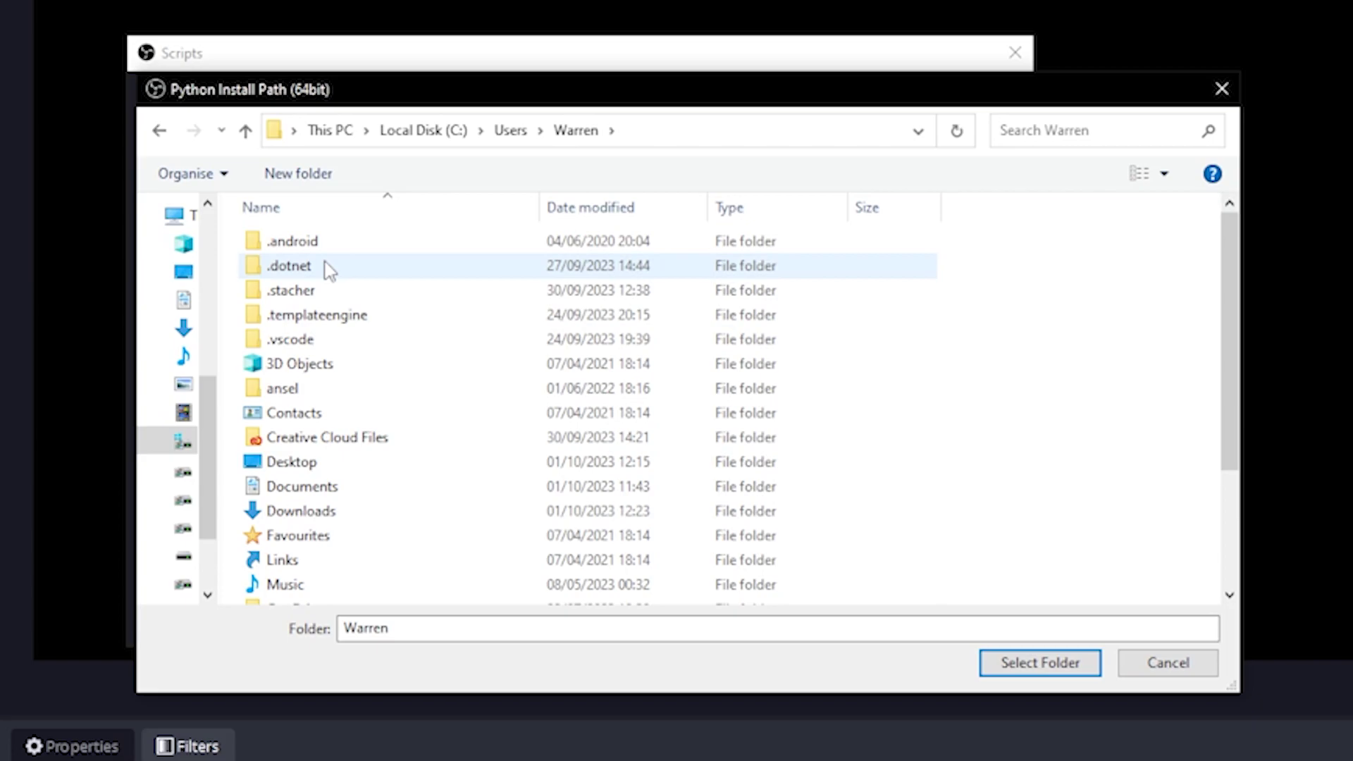
Step: Go to AppData\Local\Programs\Python and select Python311 as the install path
{"action": "left_click", "coordinate": [651, 134]}
{"action": "left_click", "coordinate": [649, 134]}
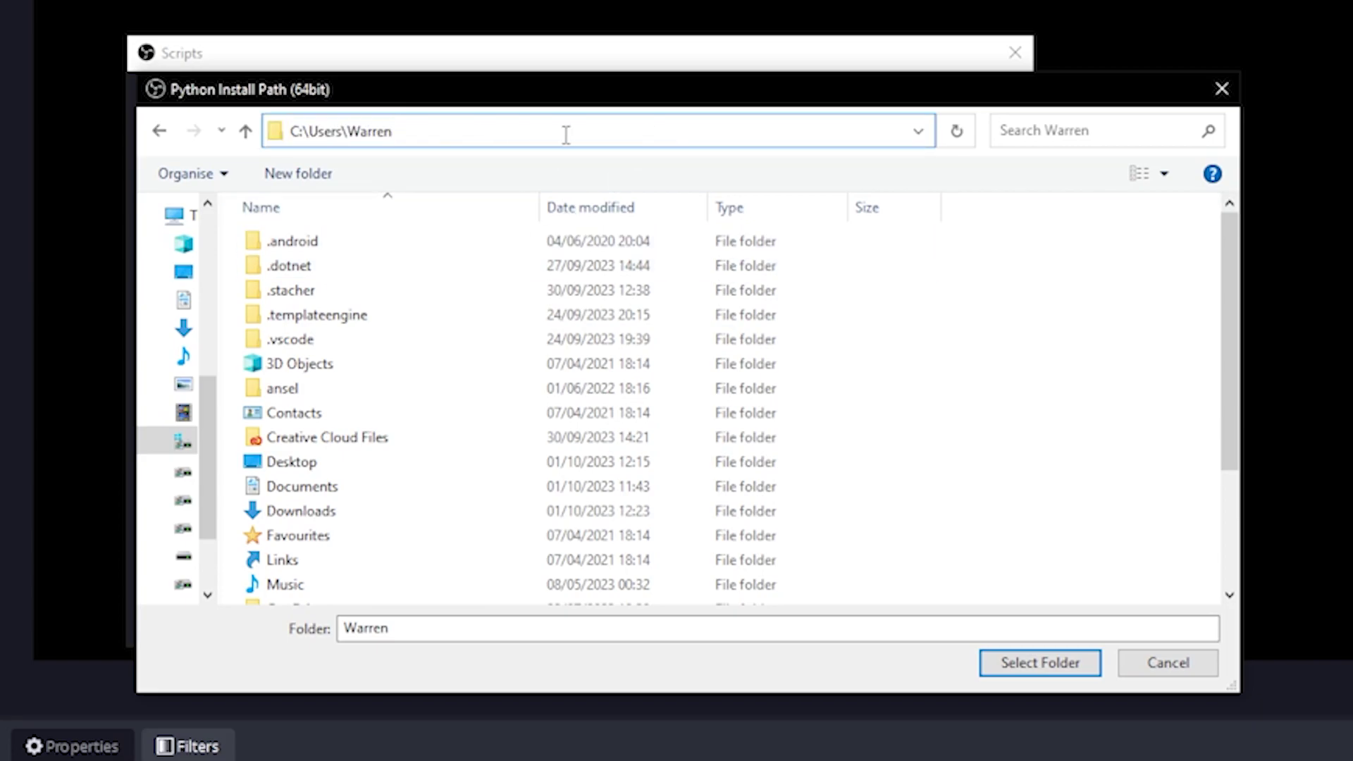
{"action": "type", "text": "\\AppData"}
{"action": "key", "text": "Return"}
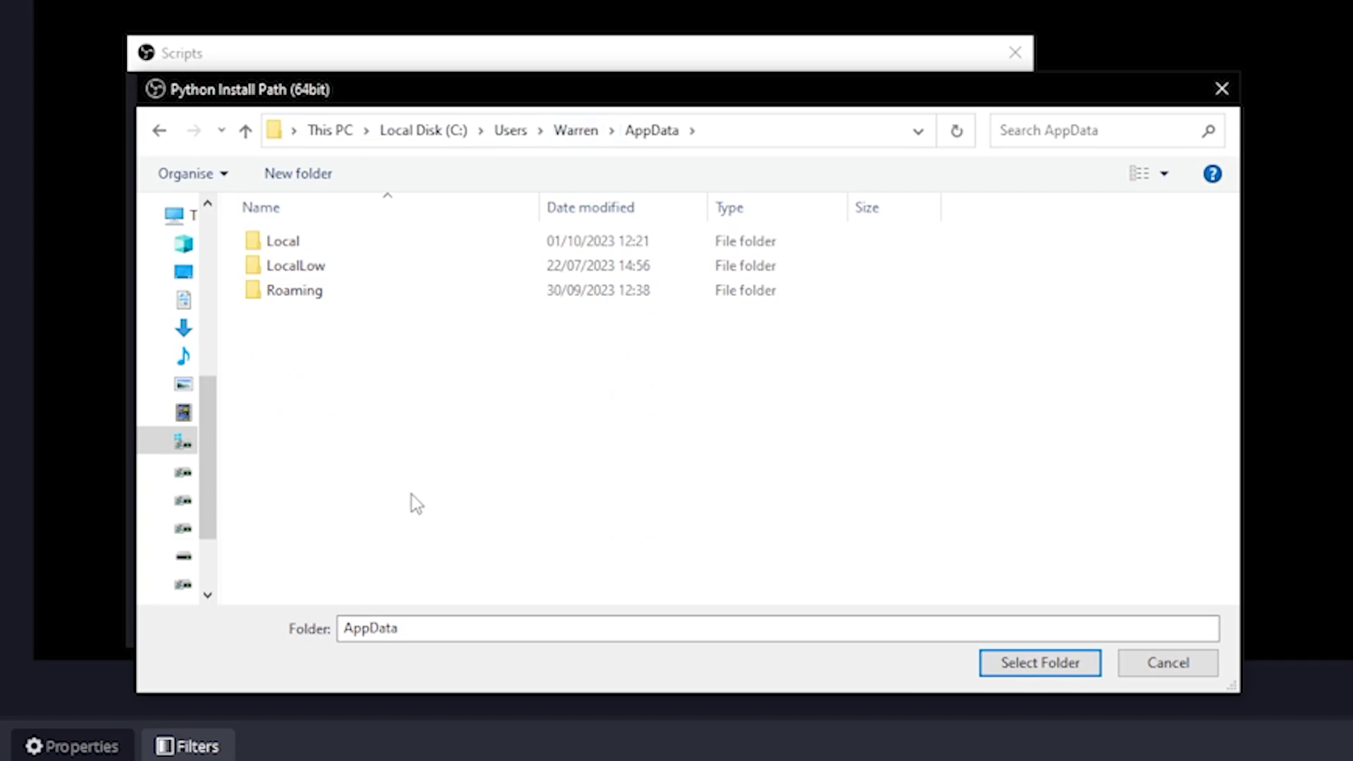
{"action": "double_click", "coordinate": [324, 249]}
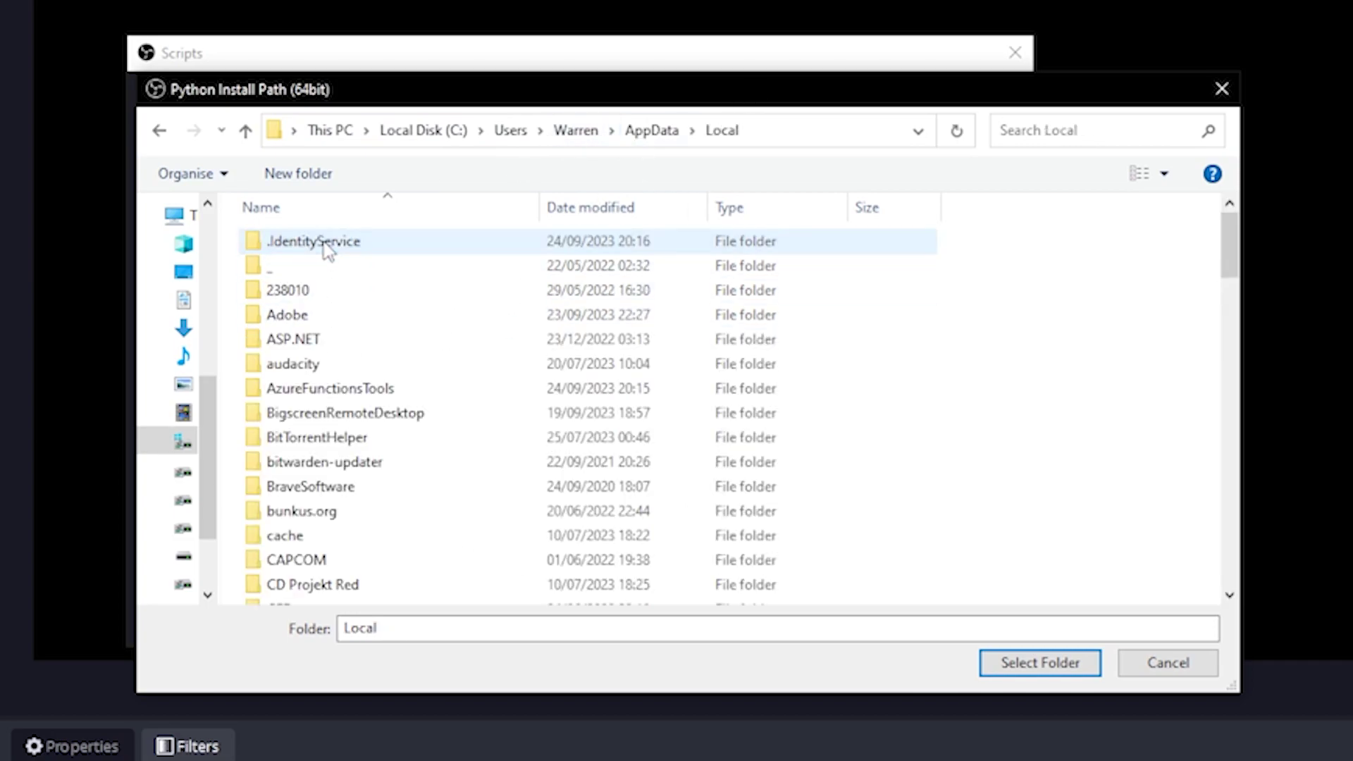
{"action": "scroll", "coordinate": [513, 317], "scroll_direction": "down", "scroll_amount": 15}
{"action": "double_click", "coordinate": [330, 423]}
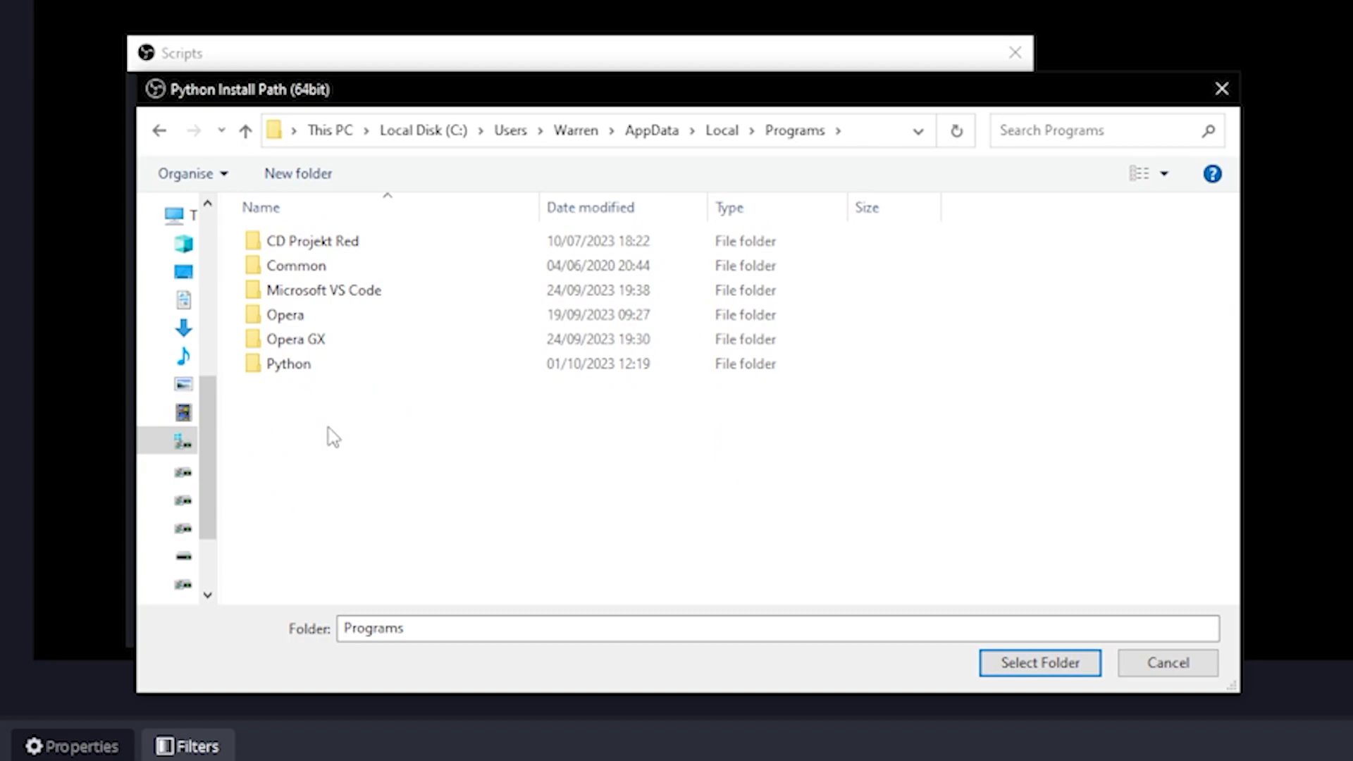
{"action": "double_click", "coordinate": [332, 359]}
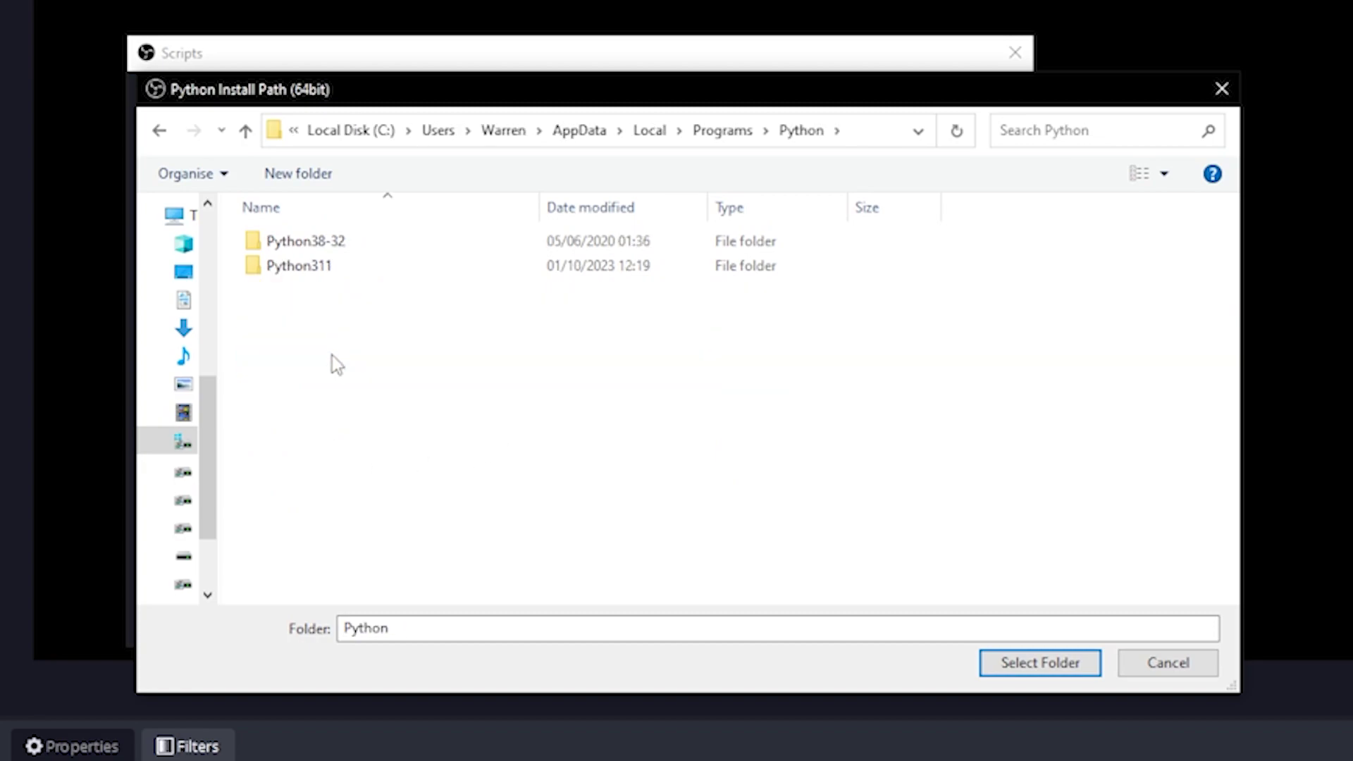
{"action": "left_click", "coordinate": [334, 266]}
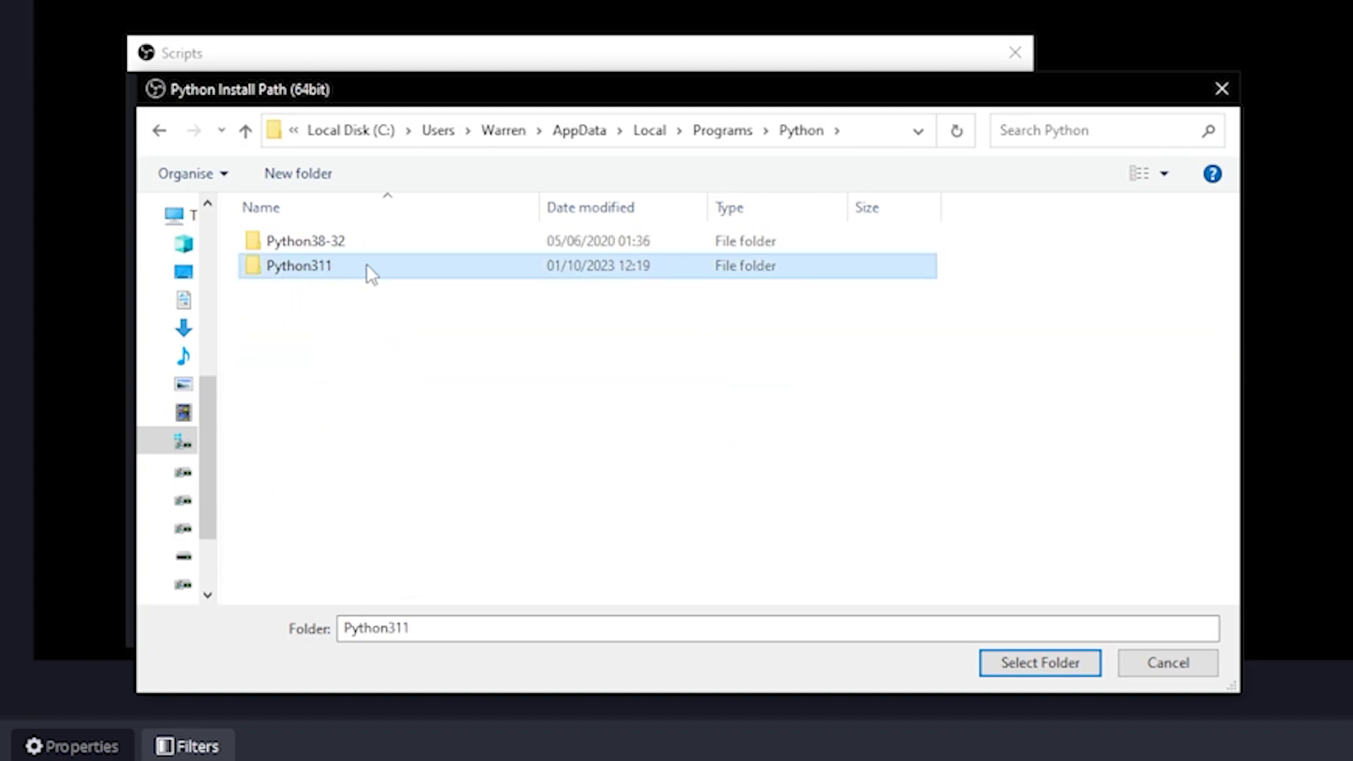
{"action": "left_click", "coordinate": [1015, 670]}
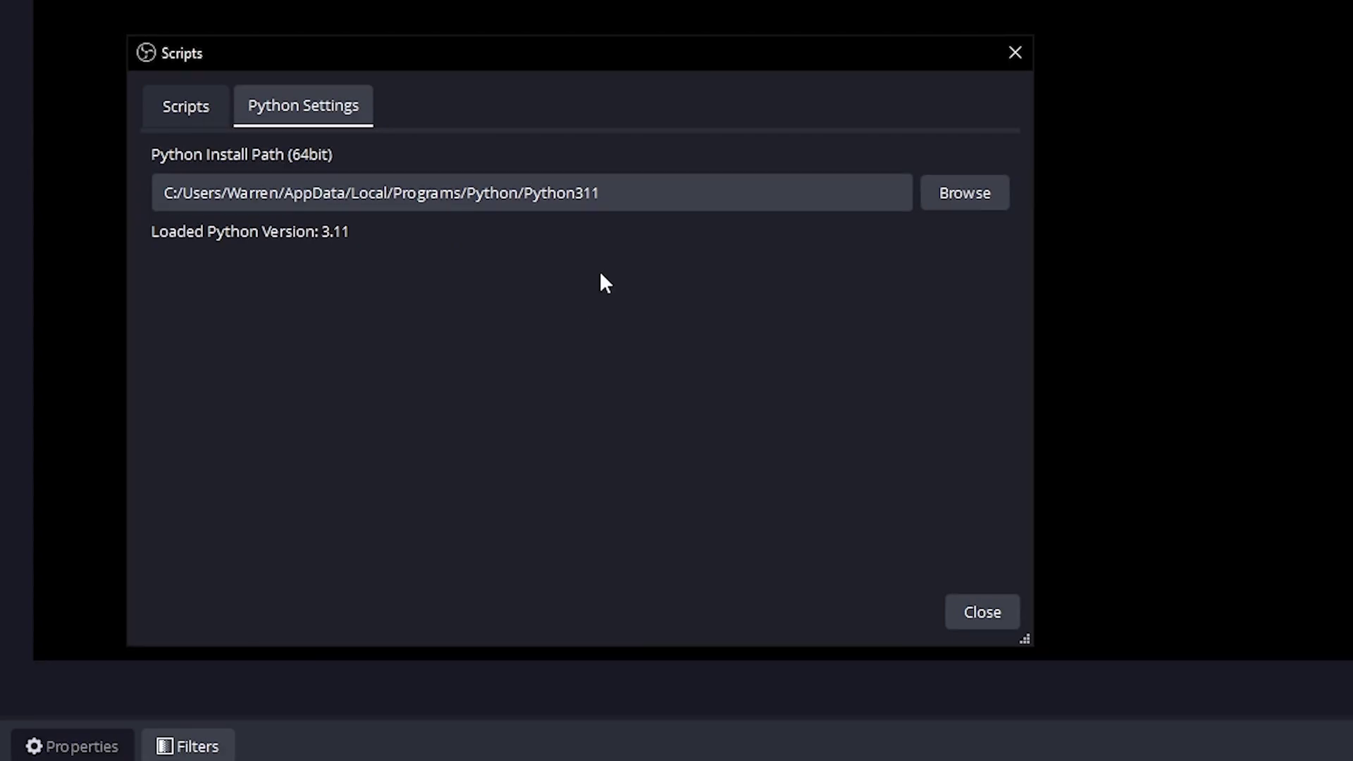
Step: Paste zoom_and_follow_mouse.py into the OBS scripts folder and add it to Loaded Scripts
{"action": "left_click", "coordinate": [200, 111]}
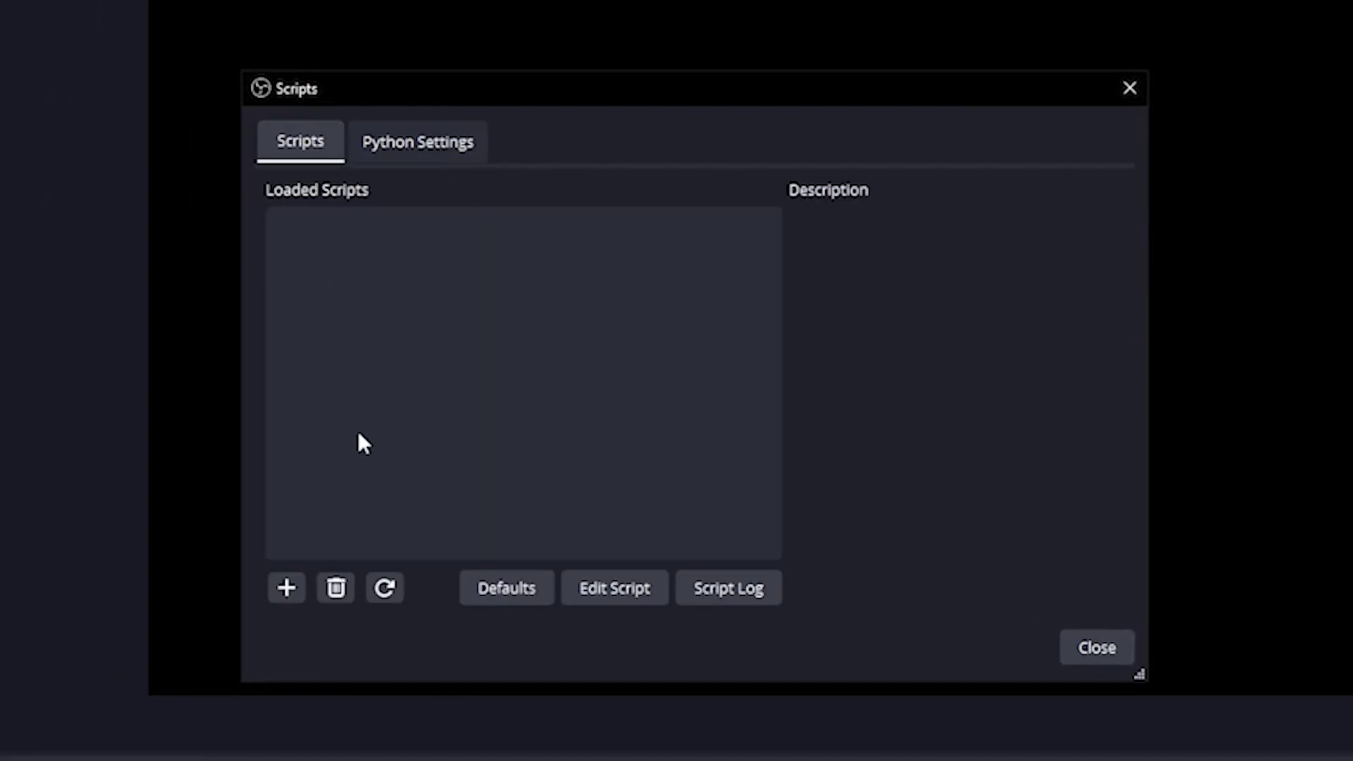
{"action": "left_click", "coordinate": [287, 588]}
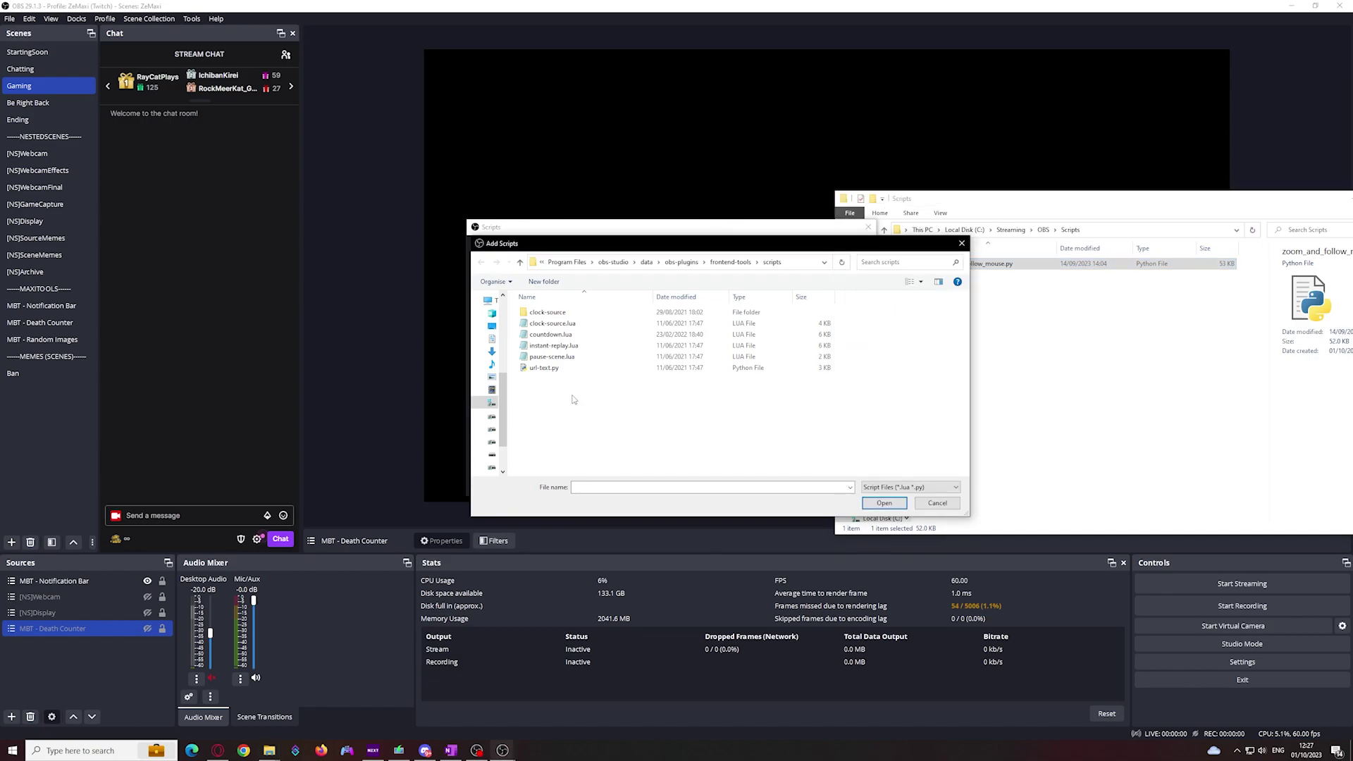
{"action": "right_click", "coordinate": [472, 462]}
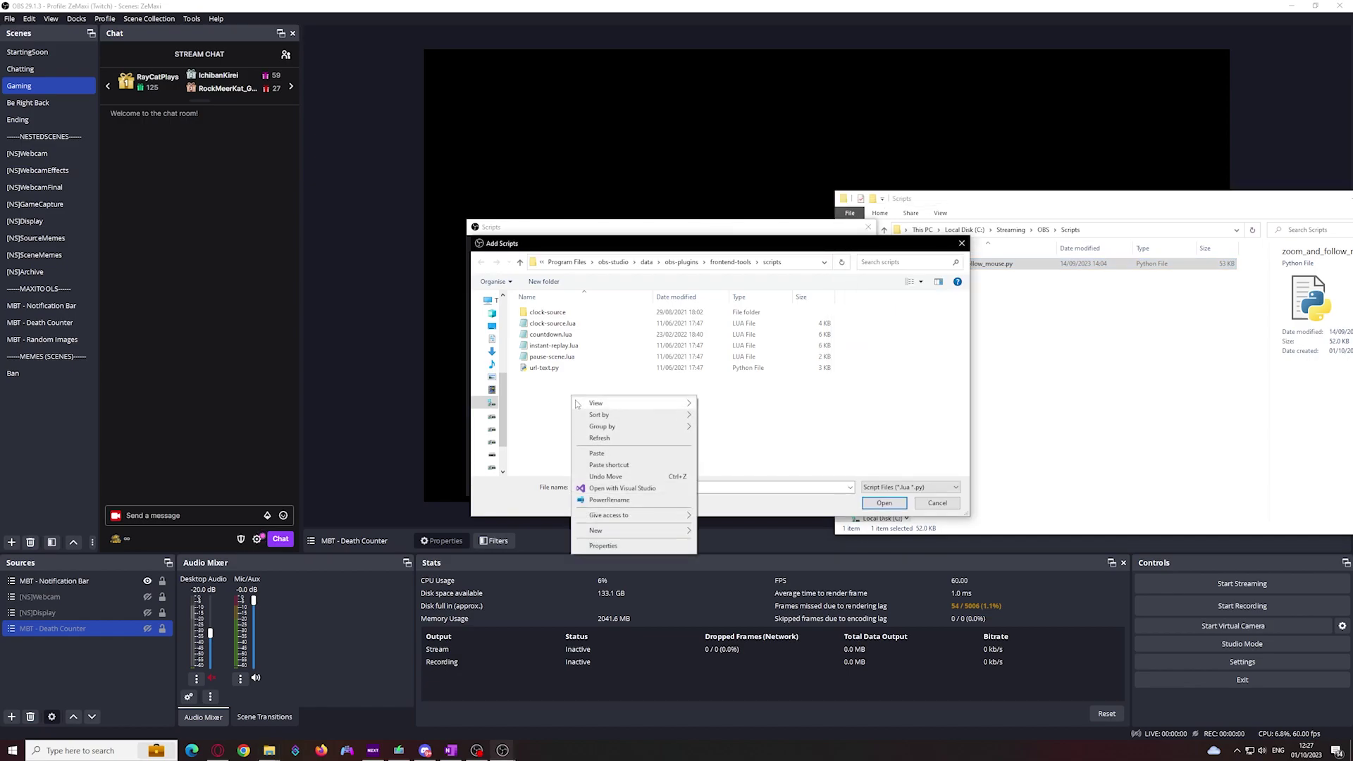
{"action": "left_click", "coordinate": [597, 454]}
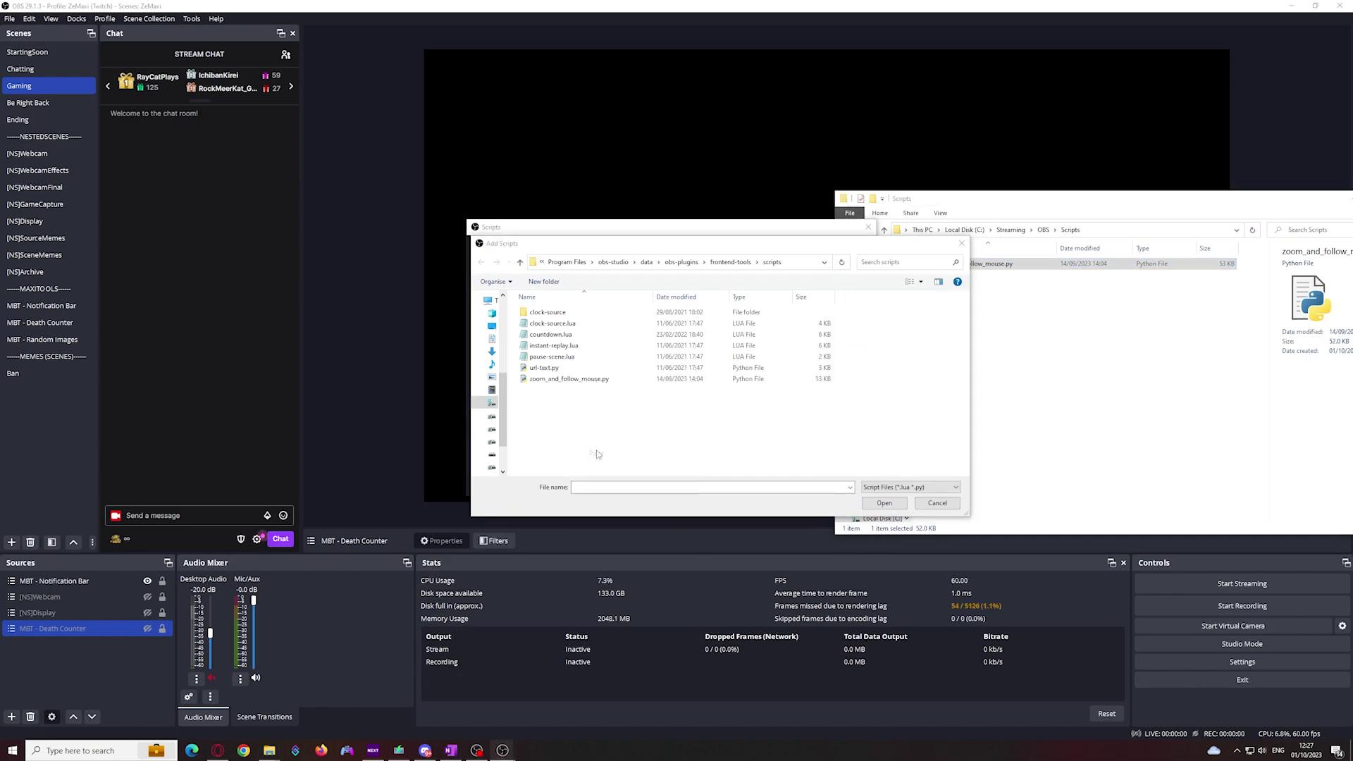
{"action": "left_click_drag", "start_coordinate": [1320, 195], "coordinate": [1205, 210]}
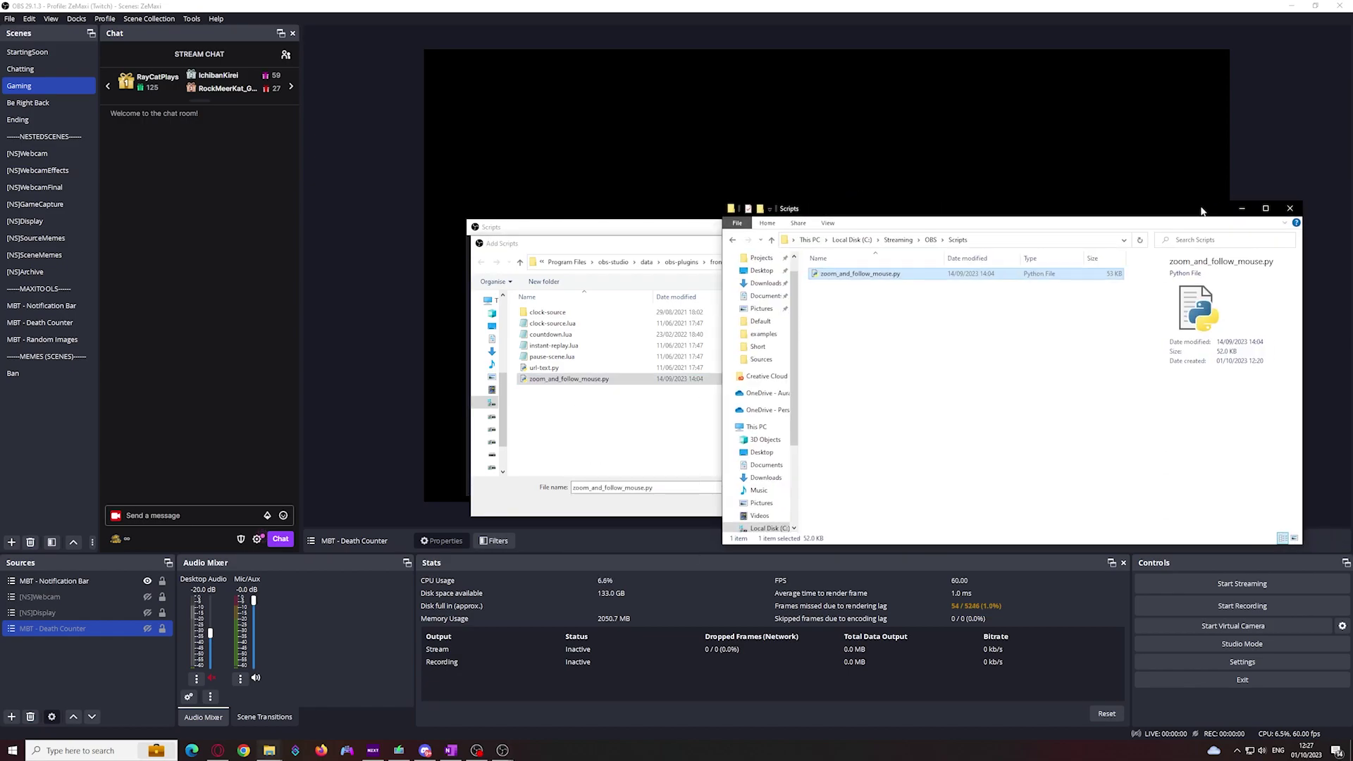
{"action": "left_click", "coordinate": [1293, 211]}
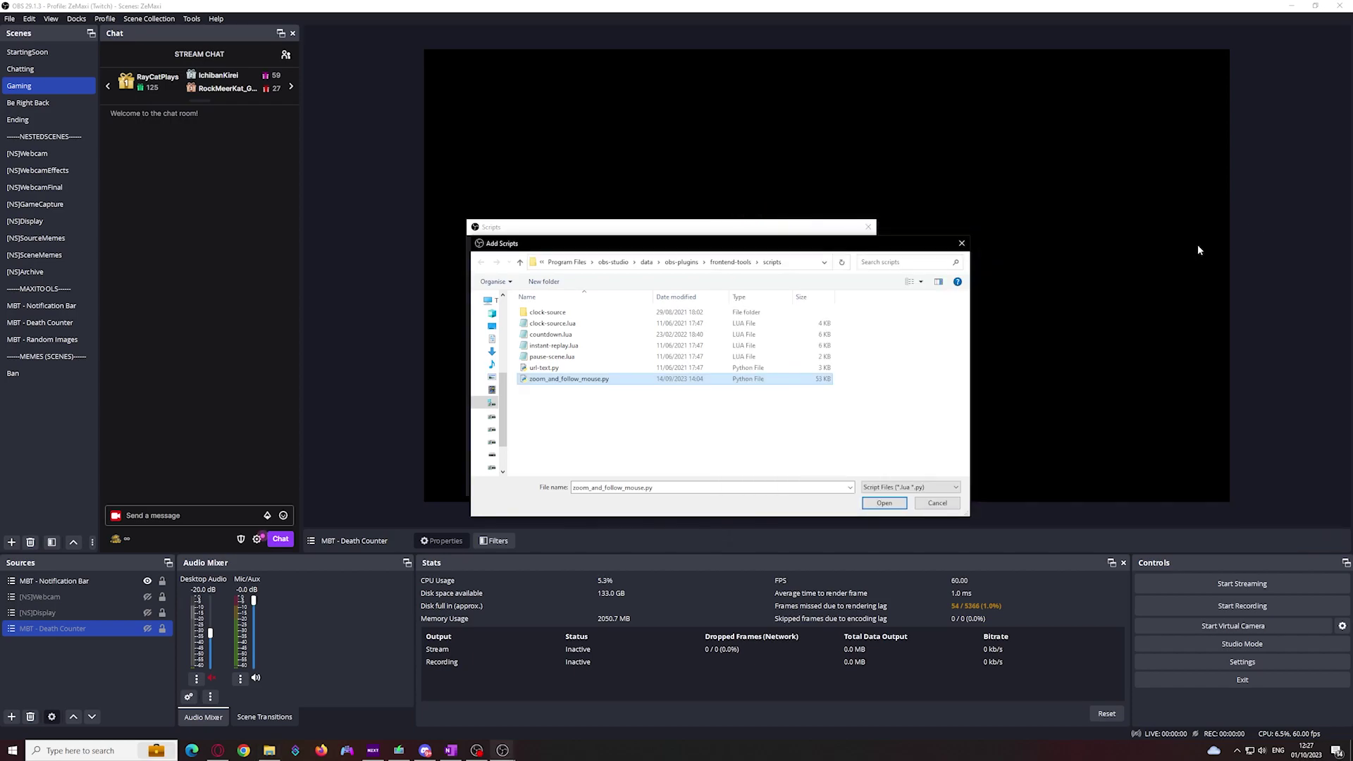
{"action": "double_click", "coordinate": [536, 379]}
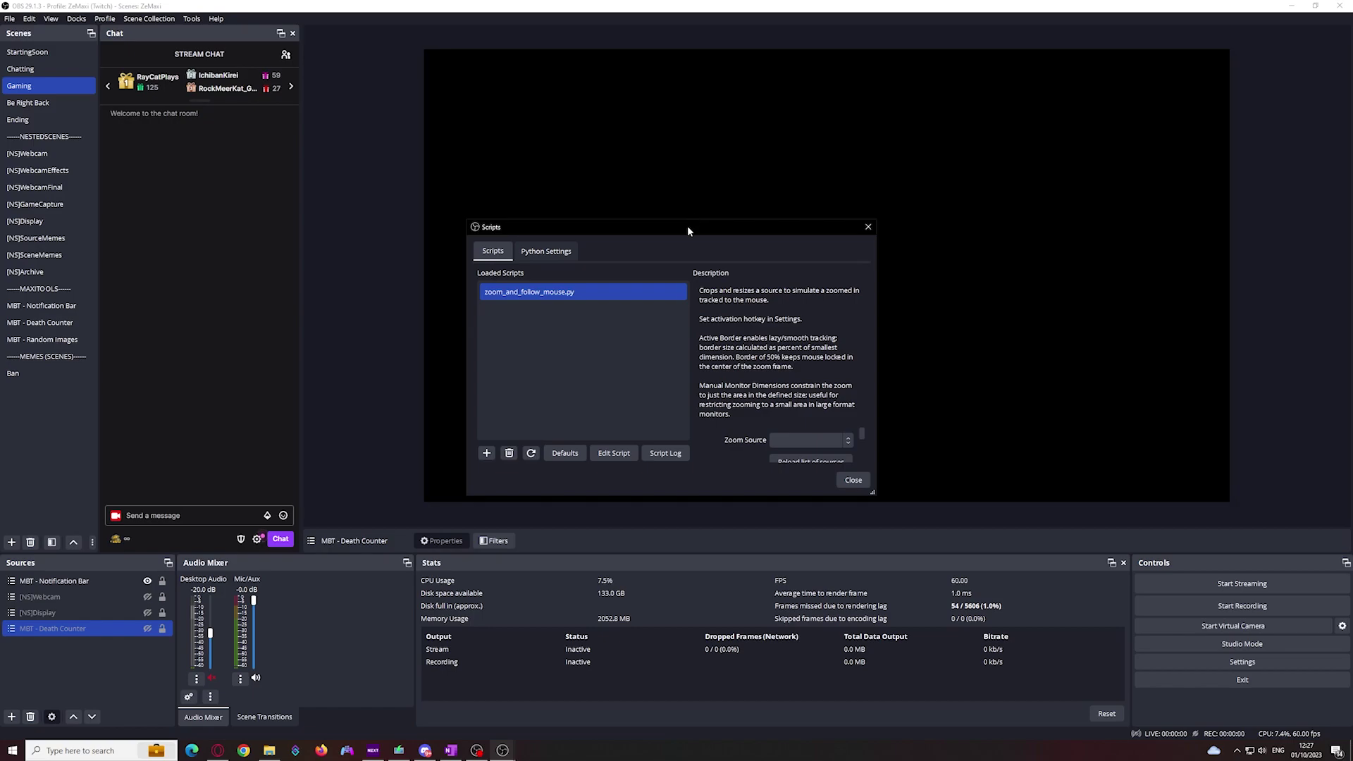
Step: Set Zoom Source to Display Capture, enable Monitor Override with DISPLAY1 2560 x 1440, and close
{"action": "left_click_drag", "start_coordinate": [654, 223], "coordinate": [644, 150]}
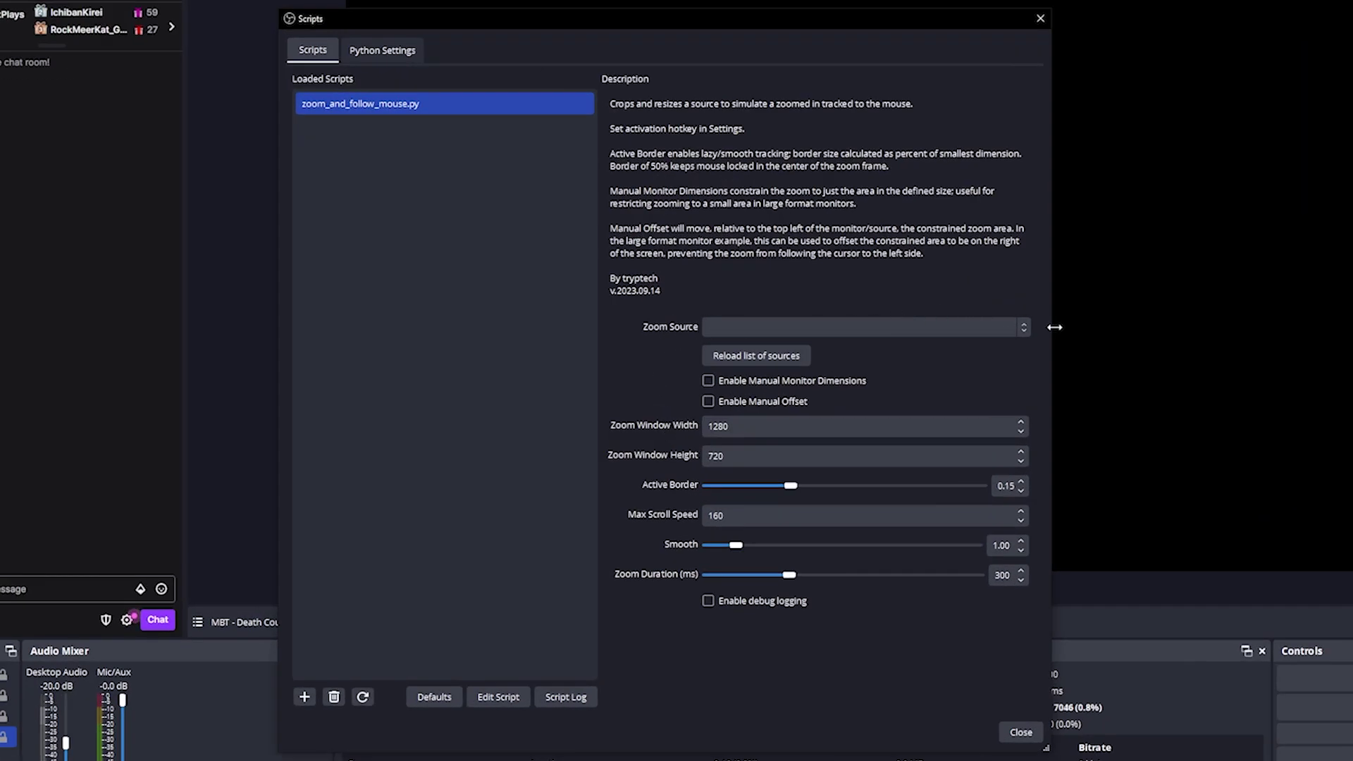
{"action": "left_click", "coordinate": [1014, 327]}
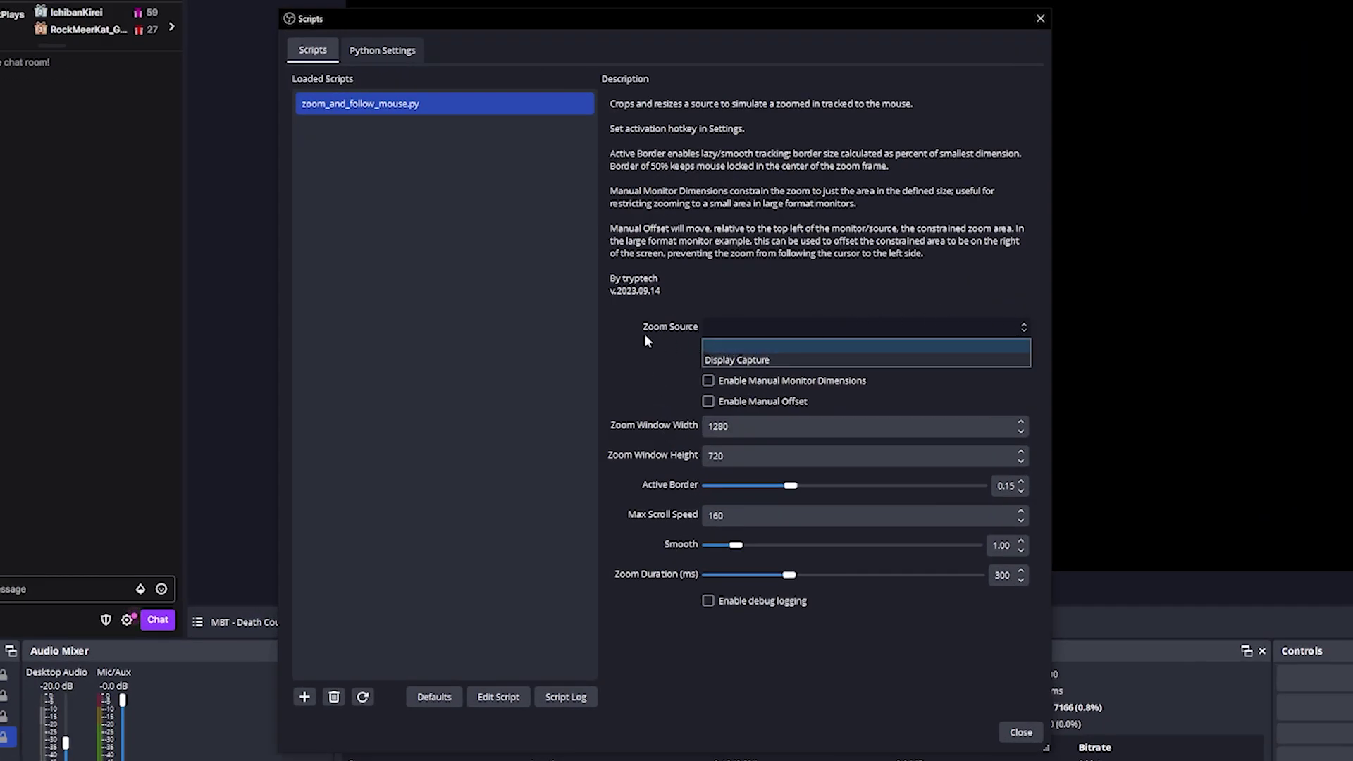
{"action": "left_click", "coordinate": [749, 361]}
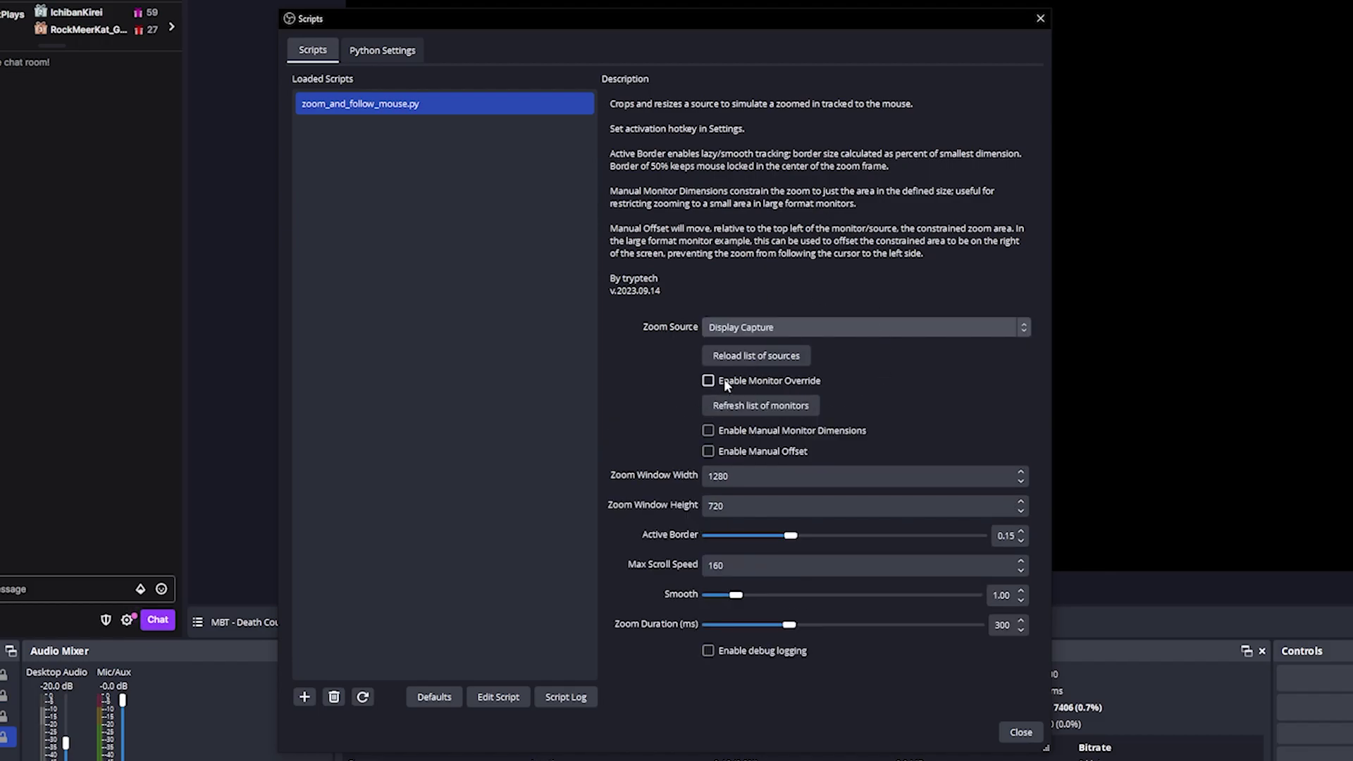
{"action": "left_click", "coordinate": [725, 380]}
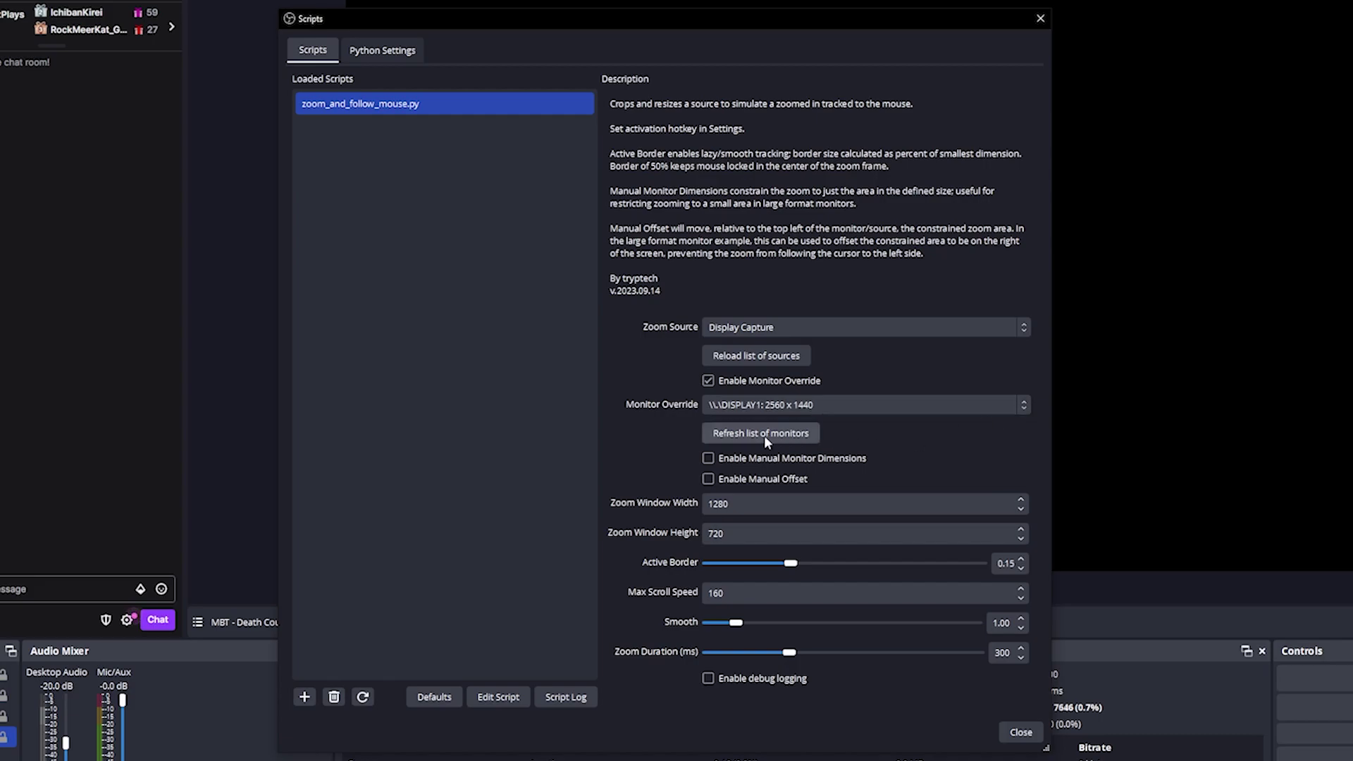
{"action": "left_click", "coordinate": [934, 404]}
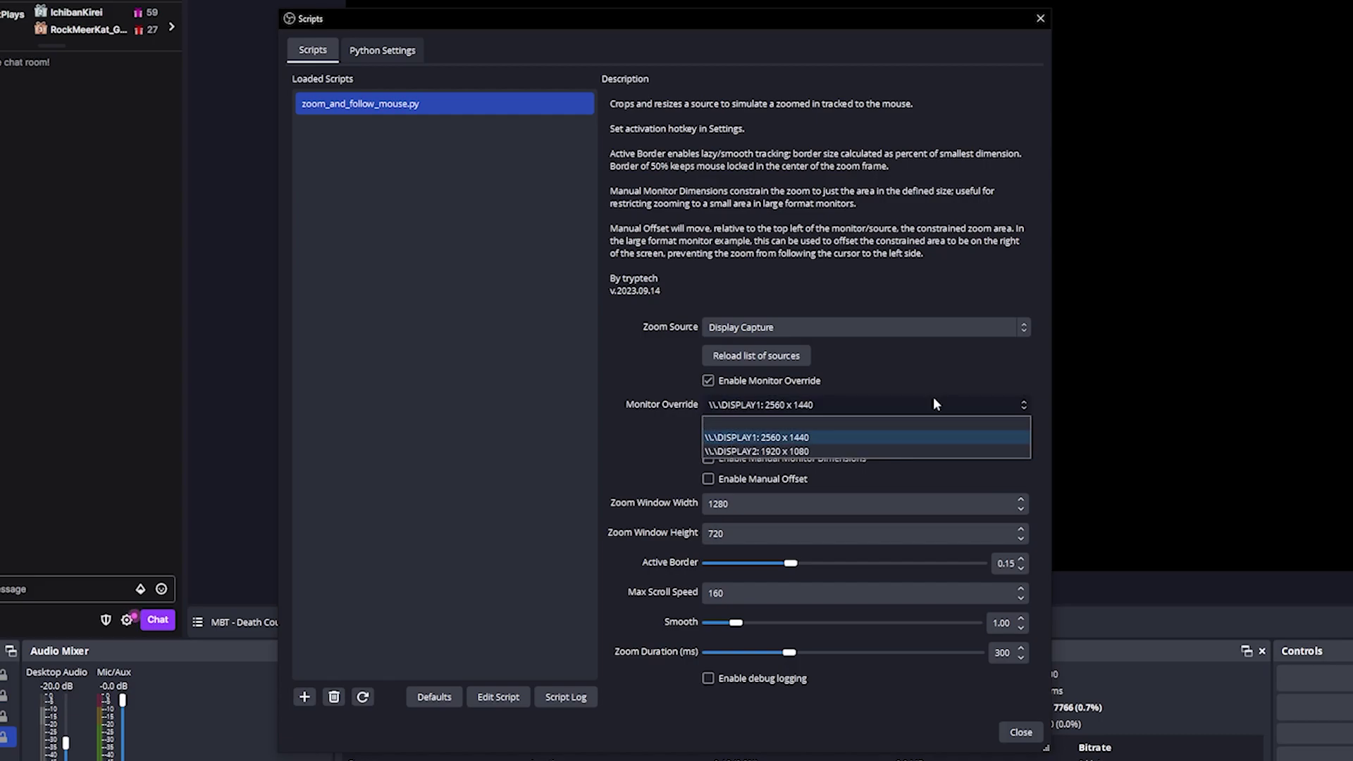
{"action": "left_click", "coordinate": [781, 434]}
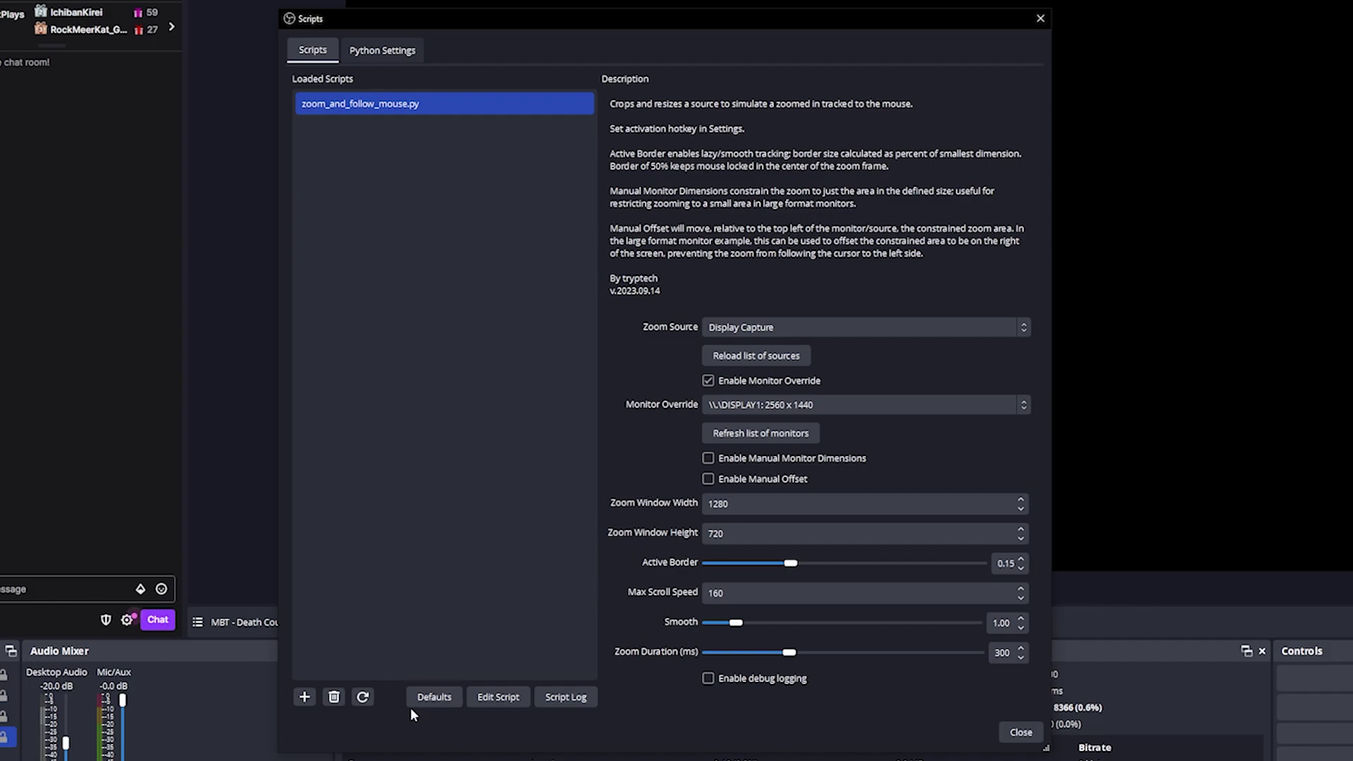
{"action": "left_click", "coordinate": [1020, 733]}
Step: Edit Display Capture's transform: Centre positional alignment, Scale to outer bounds bounding box, Centre bounding alignment
{"action": "right_click", "coordinate": [62, 582]}
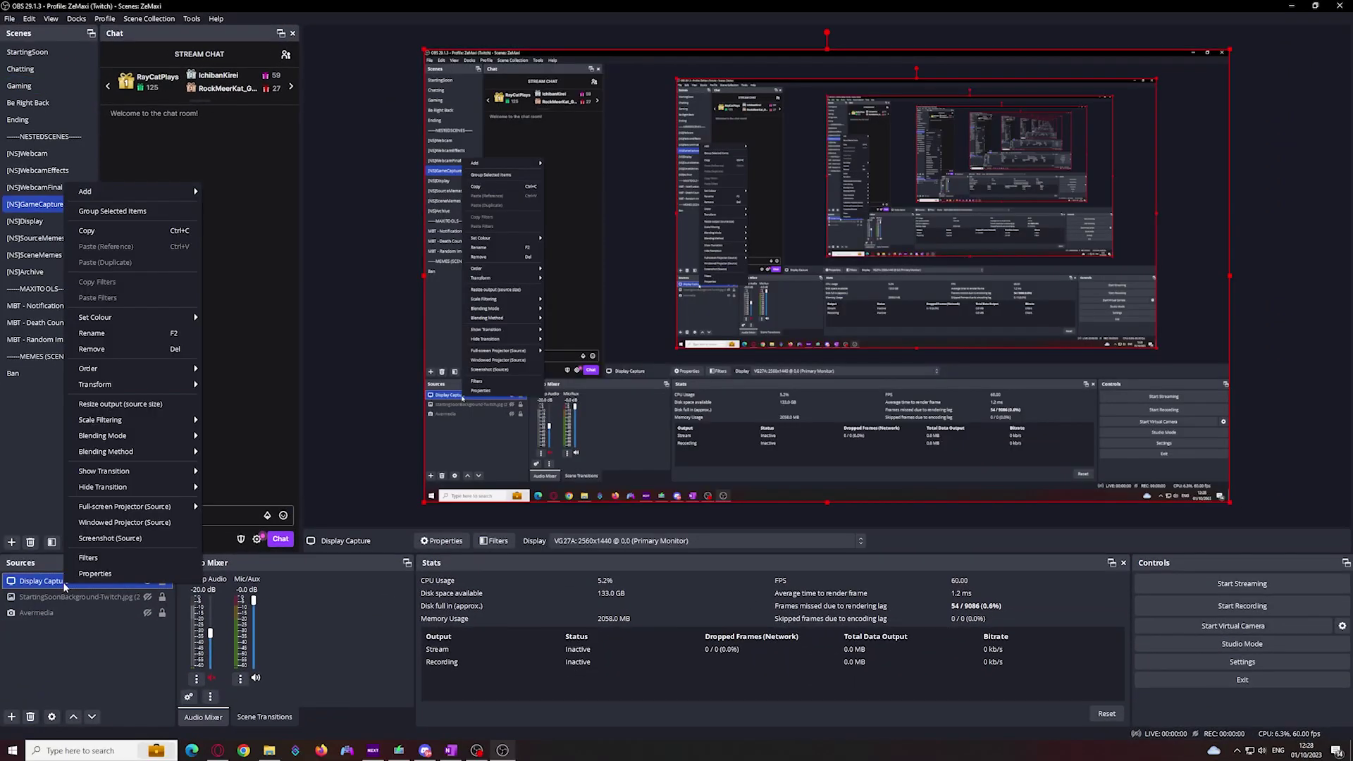
{"action": "mouse_move", "coordinate": [162, 385]}
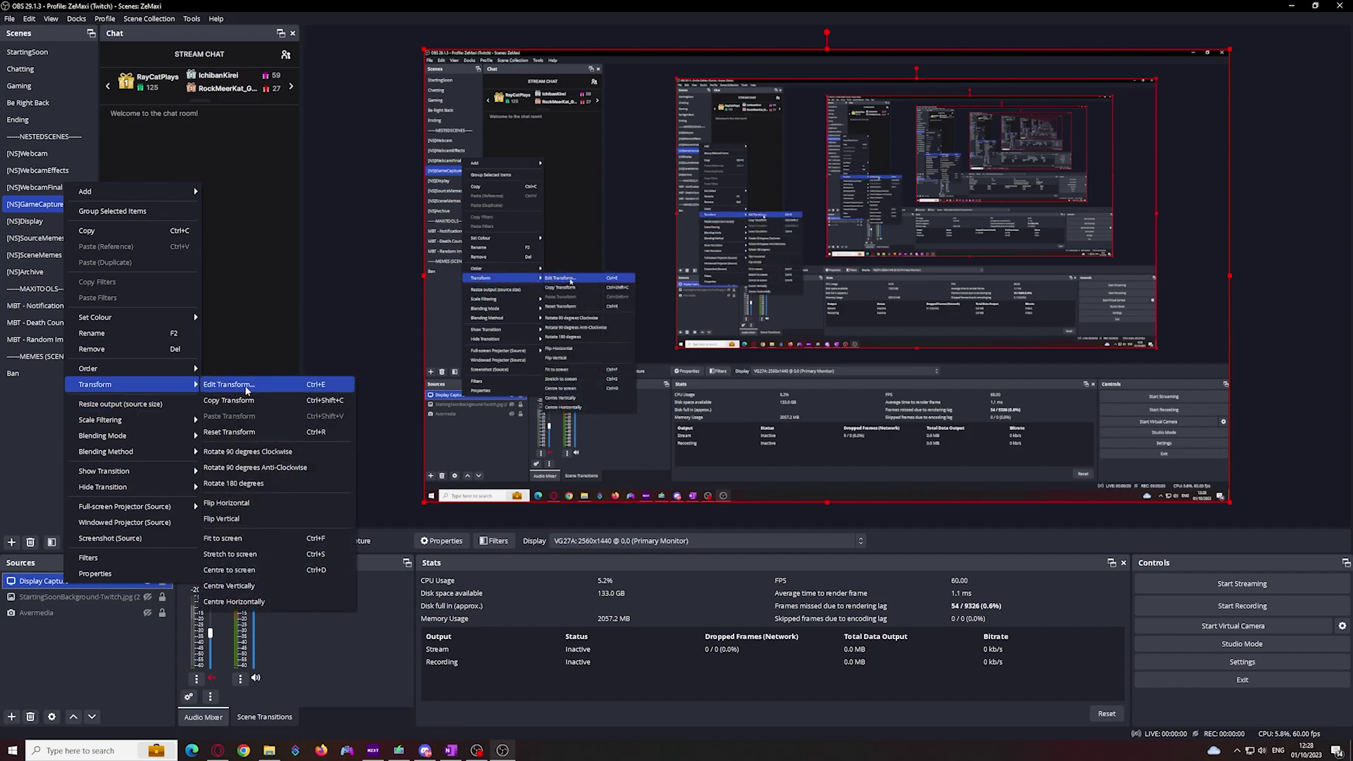
{"action": "left_click", "coordinate": [245, 385]}
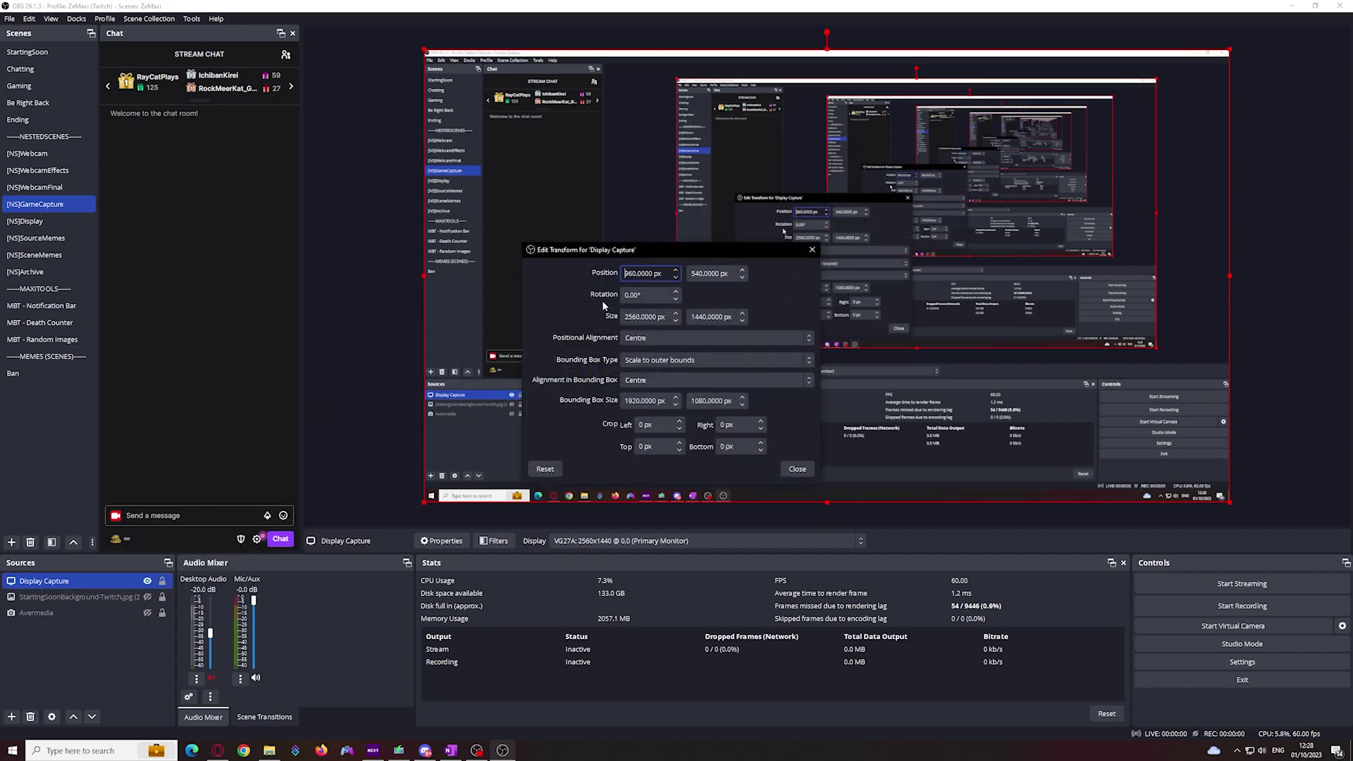
{"action": "left_click", "coordinate": [633, 338]}
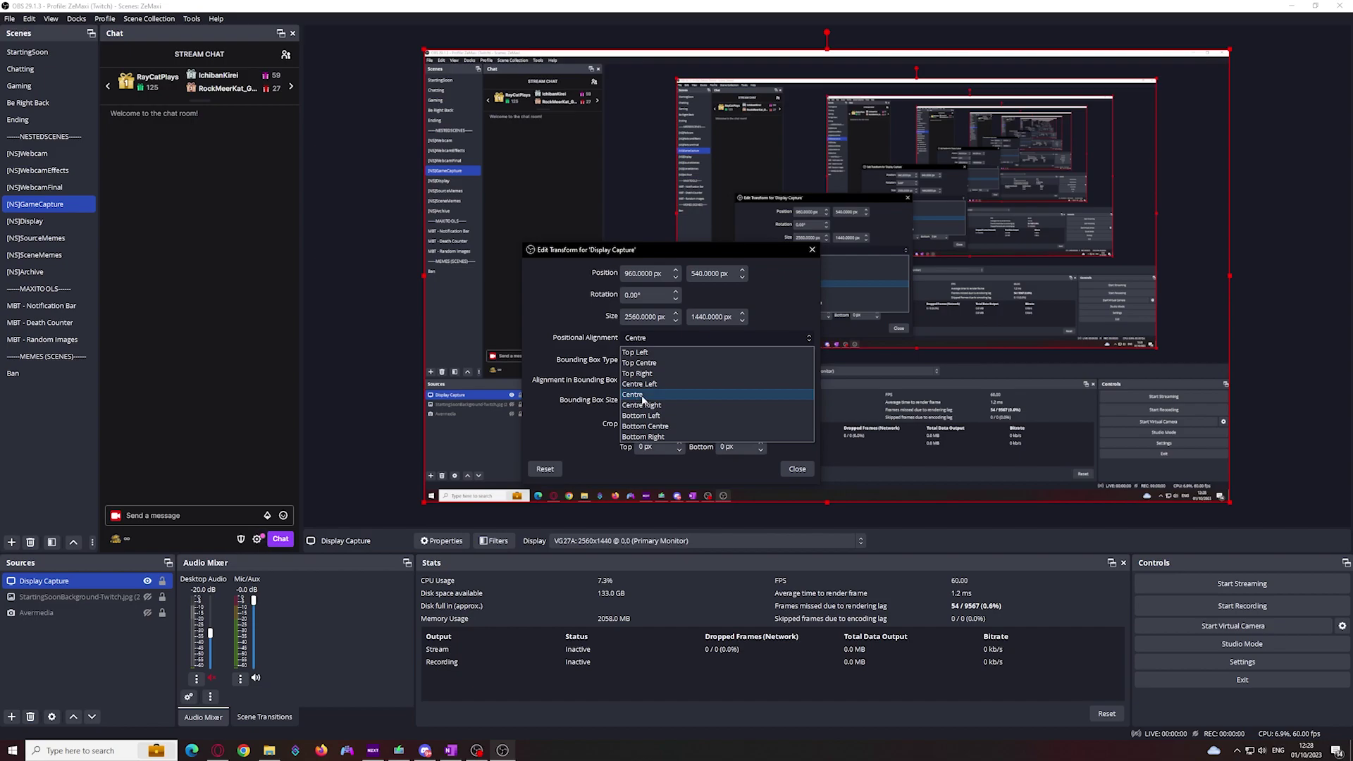
{"action": "left_click", "coordinate": [646, 401]}
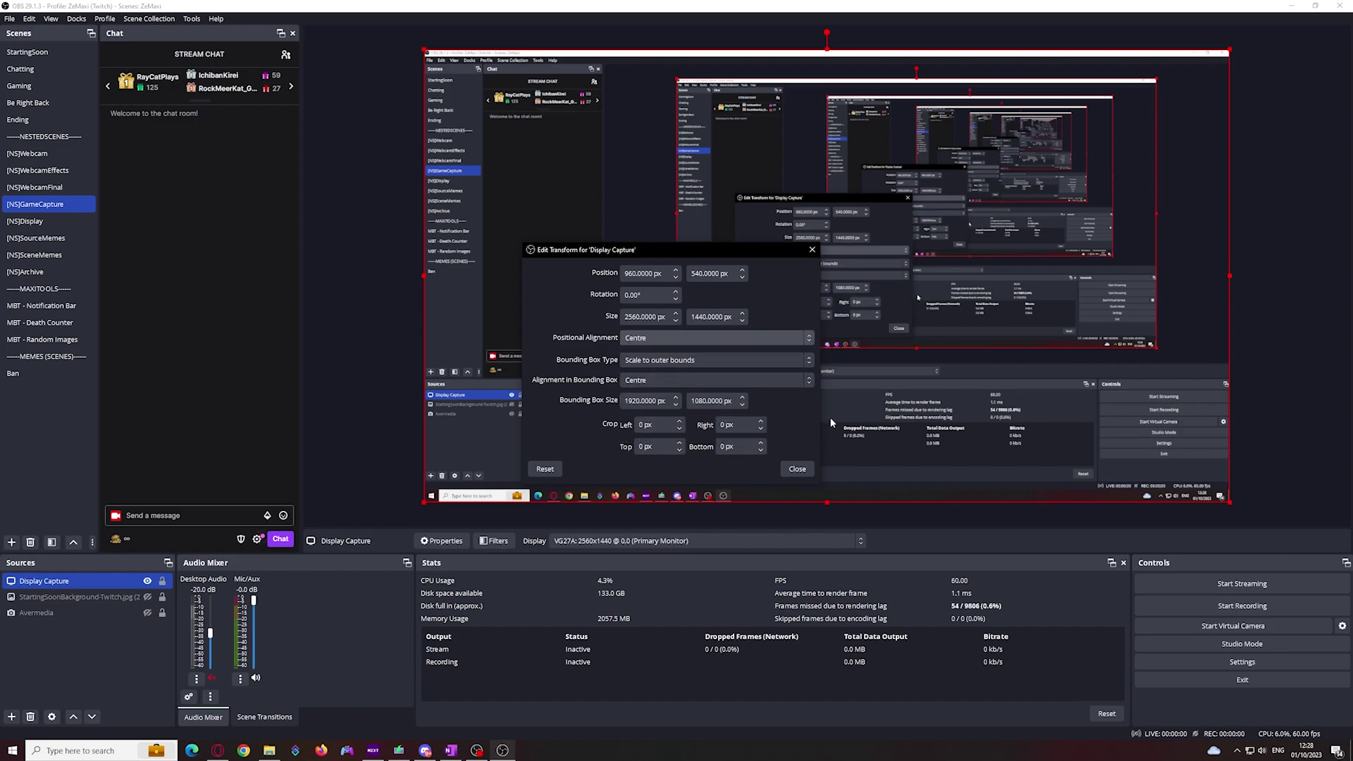
{"action": "left_click", "coordinate": [657, 362]}
{"action": "left_click", "coordinate": [667, 407]}
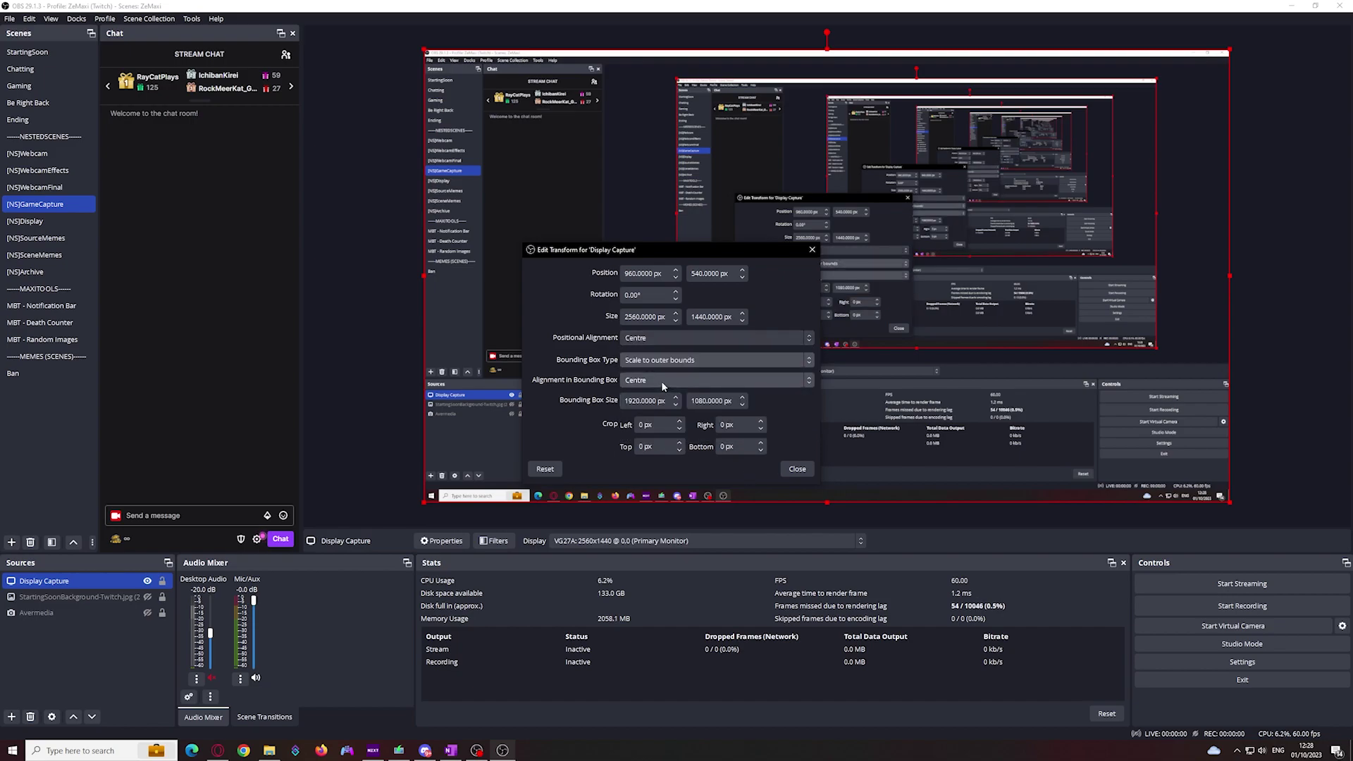
{"action": "left_click", "coordinate": [661, 380]}
{"action": "left_click", "coordinate": [654, 433]}
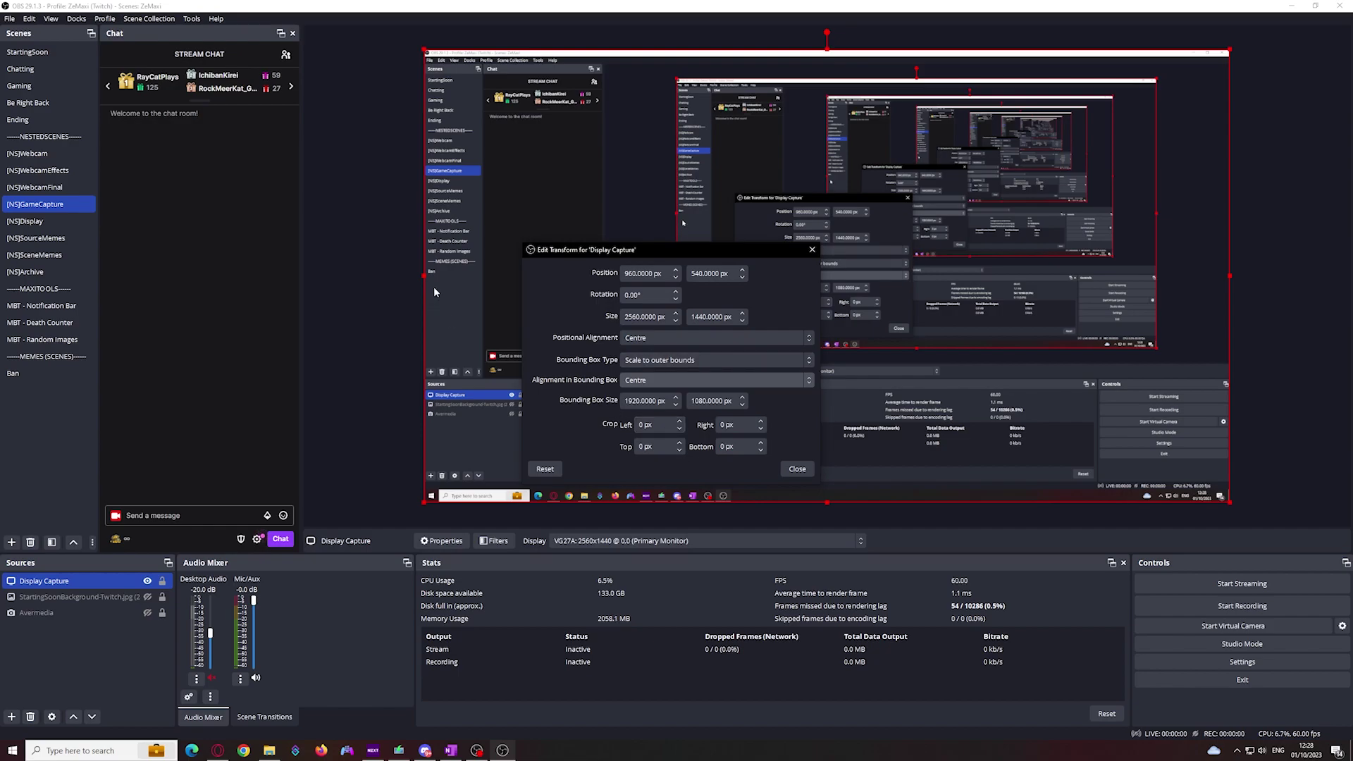
{"action": "left_click", "coordinate": [781, 467]}
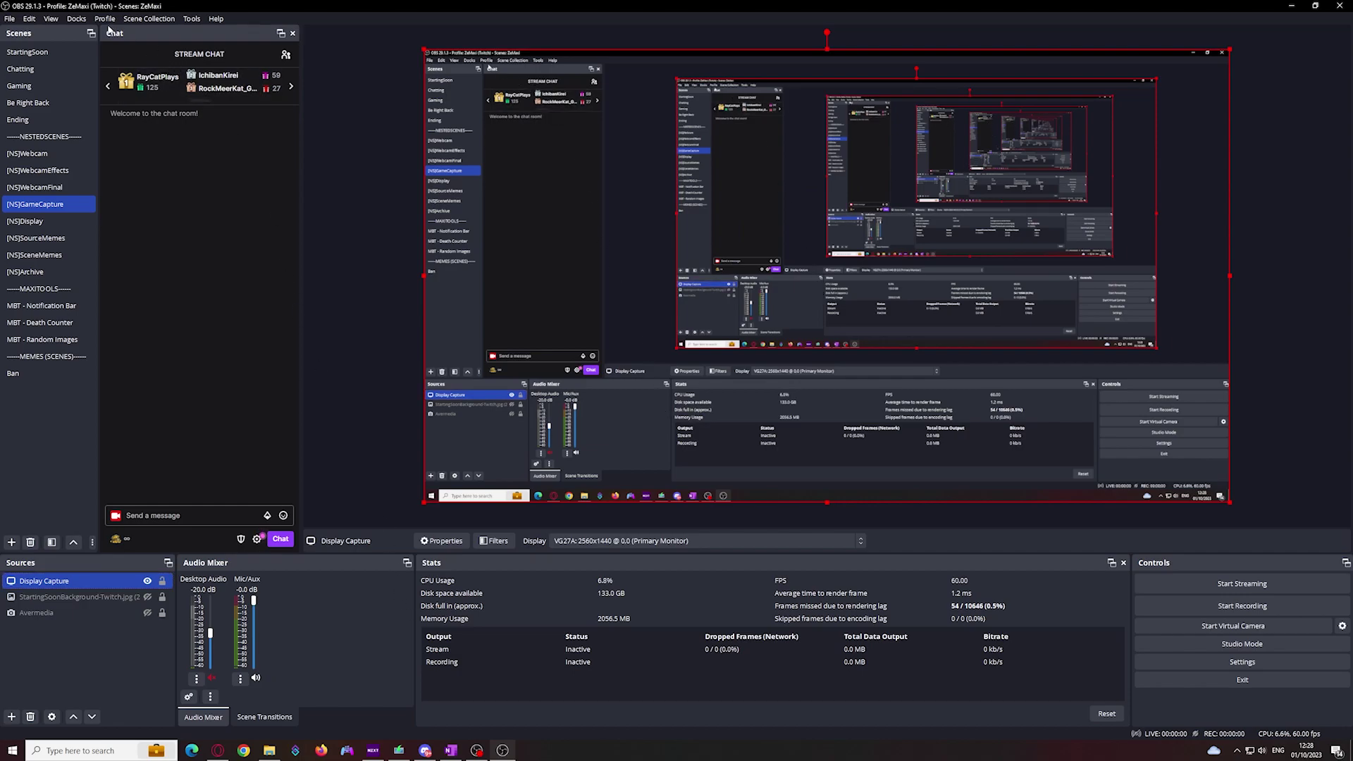
Step: In the Hotkeys settings, bind Mouse 5 to Enable/Disable Mouse Zoom and save with OK
{"action": "left_click", "coordinate": [9, 20]}
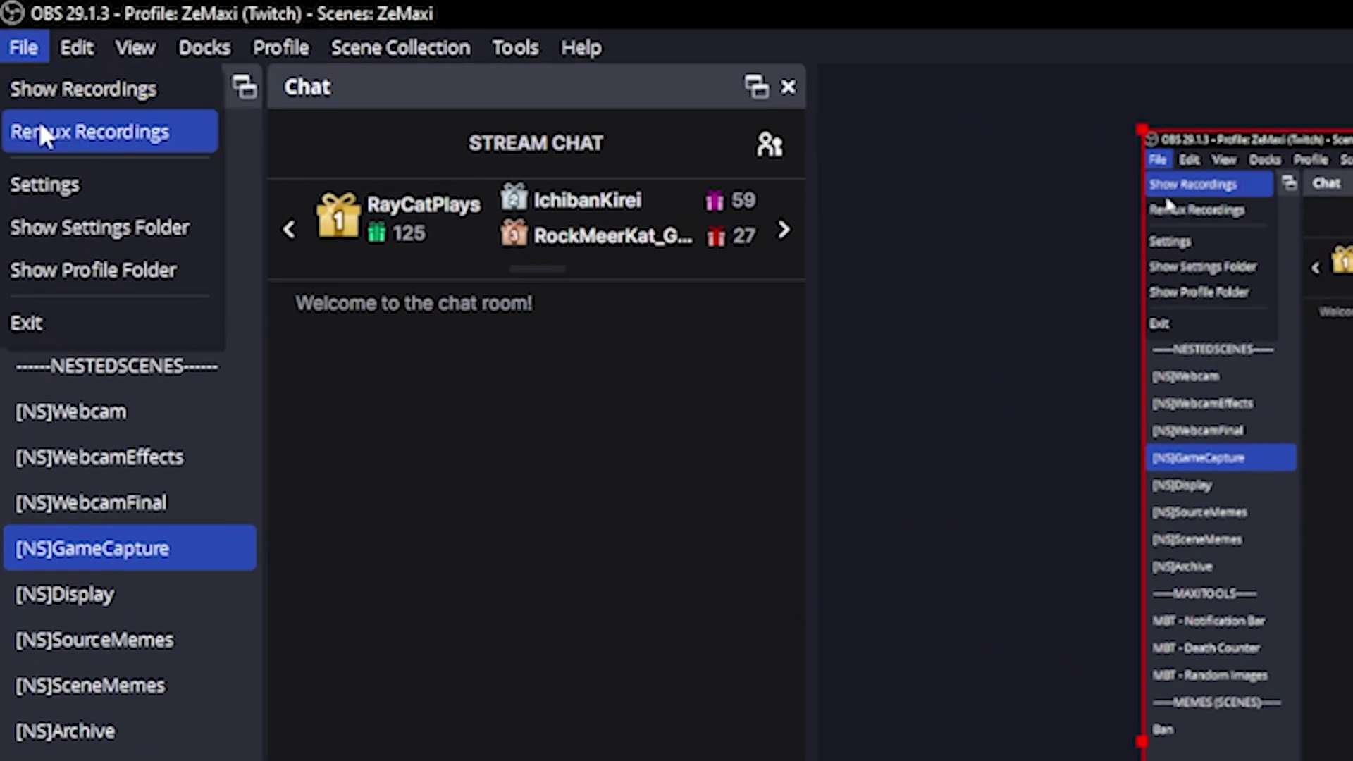
{"action": "left_click", "coordinate": [37, 73]}
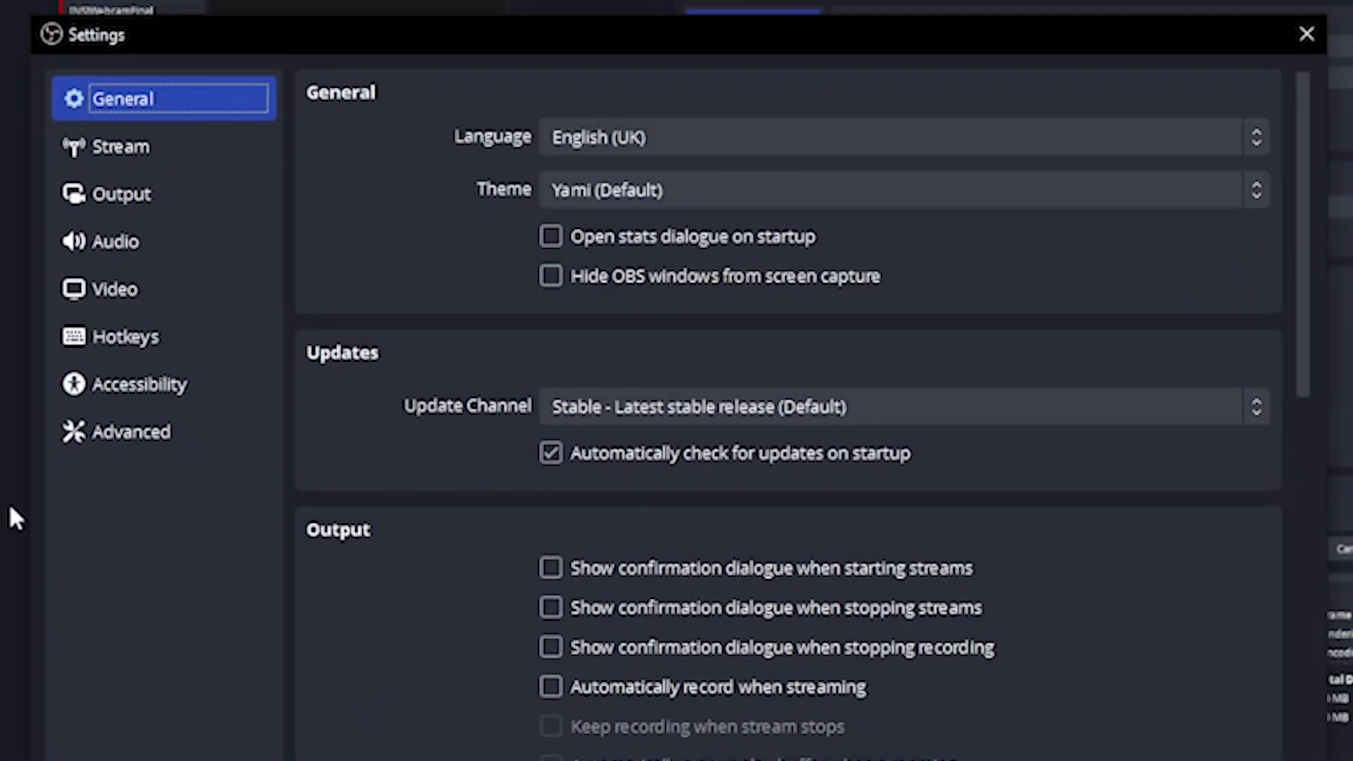
{"action": "left_click", "coordinate": [149, 335]}
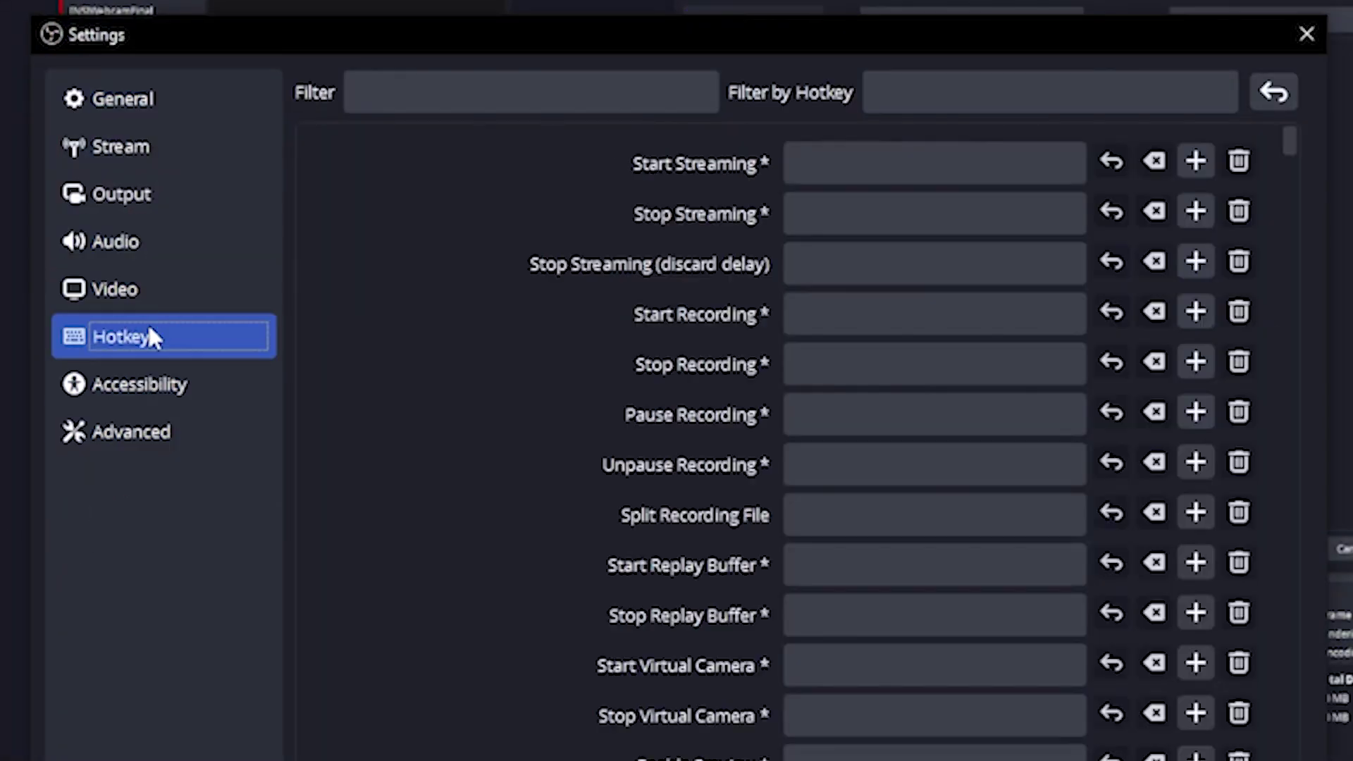
{"action": "left_click", "coordinate": [426, 93]}
{"action": "type", "text": "zoom"}
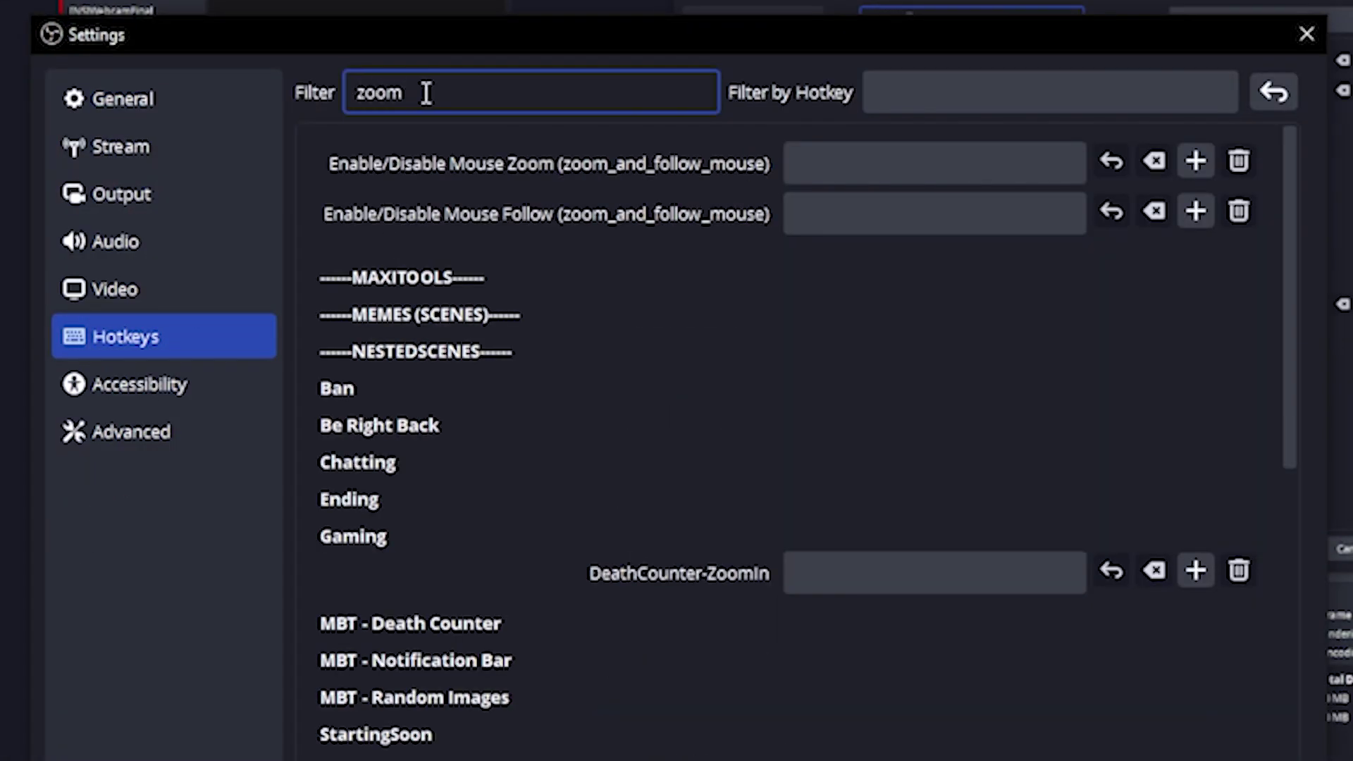
{"action": "left_click", "coordinate": [858, 167]}
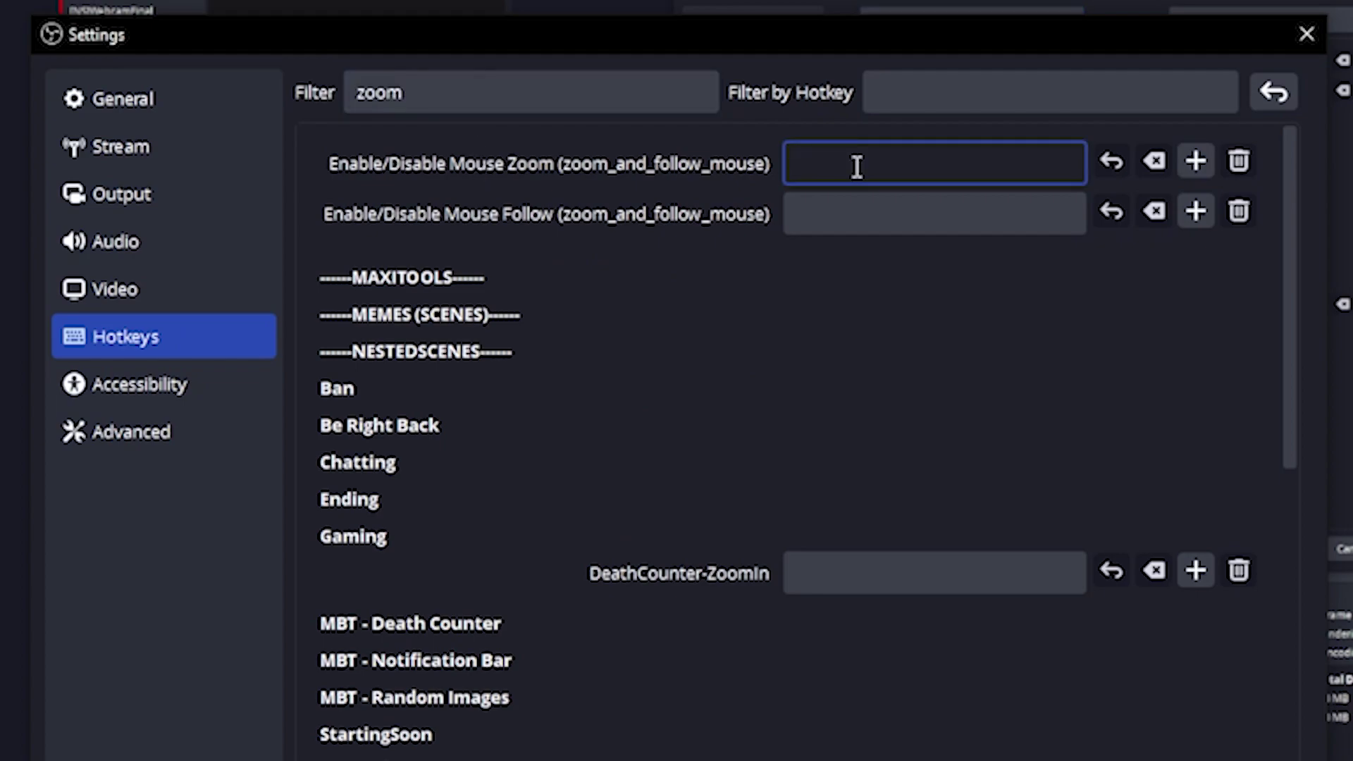
{"action": "left_click", "coordinate": [945, 164]}
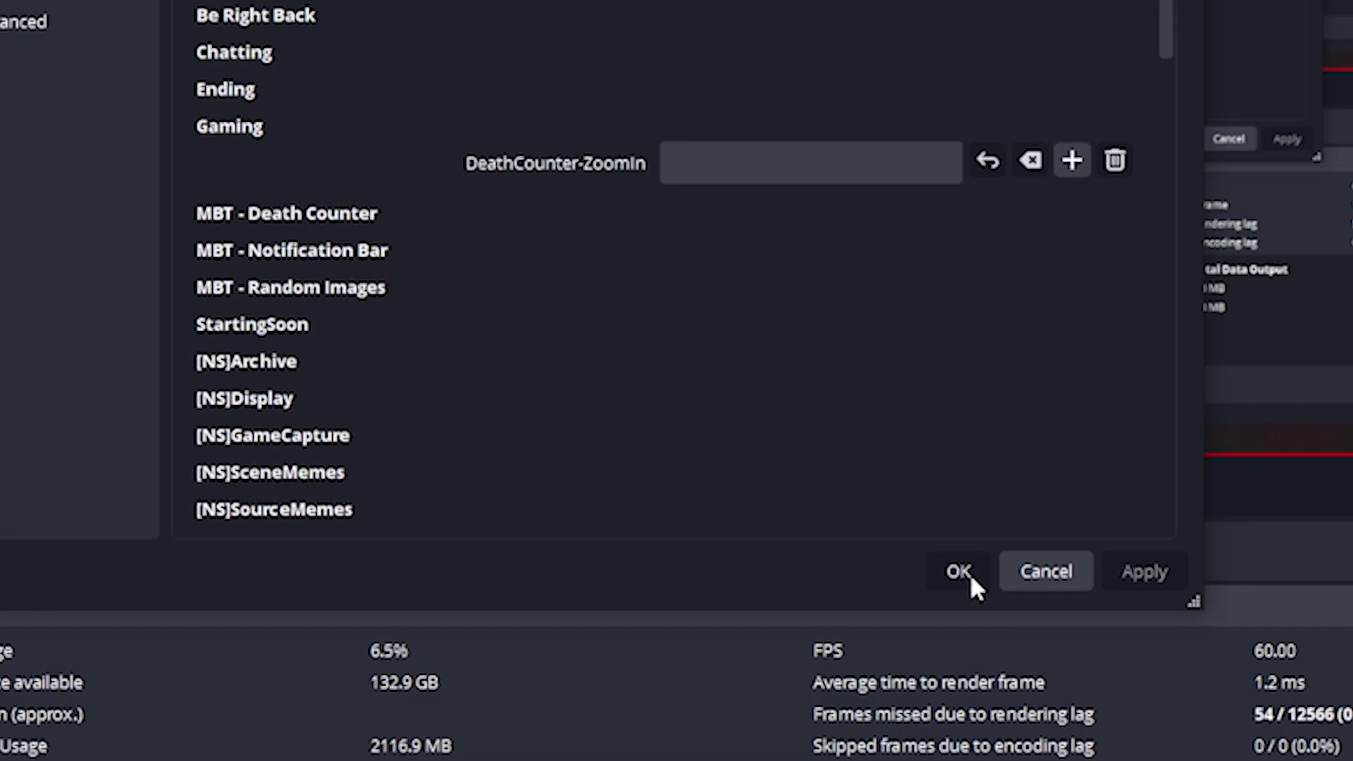
{"action": "left_click", "coordinate": [972, 577]}
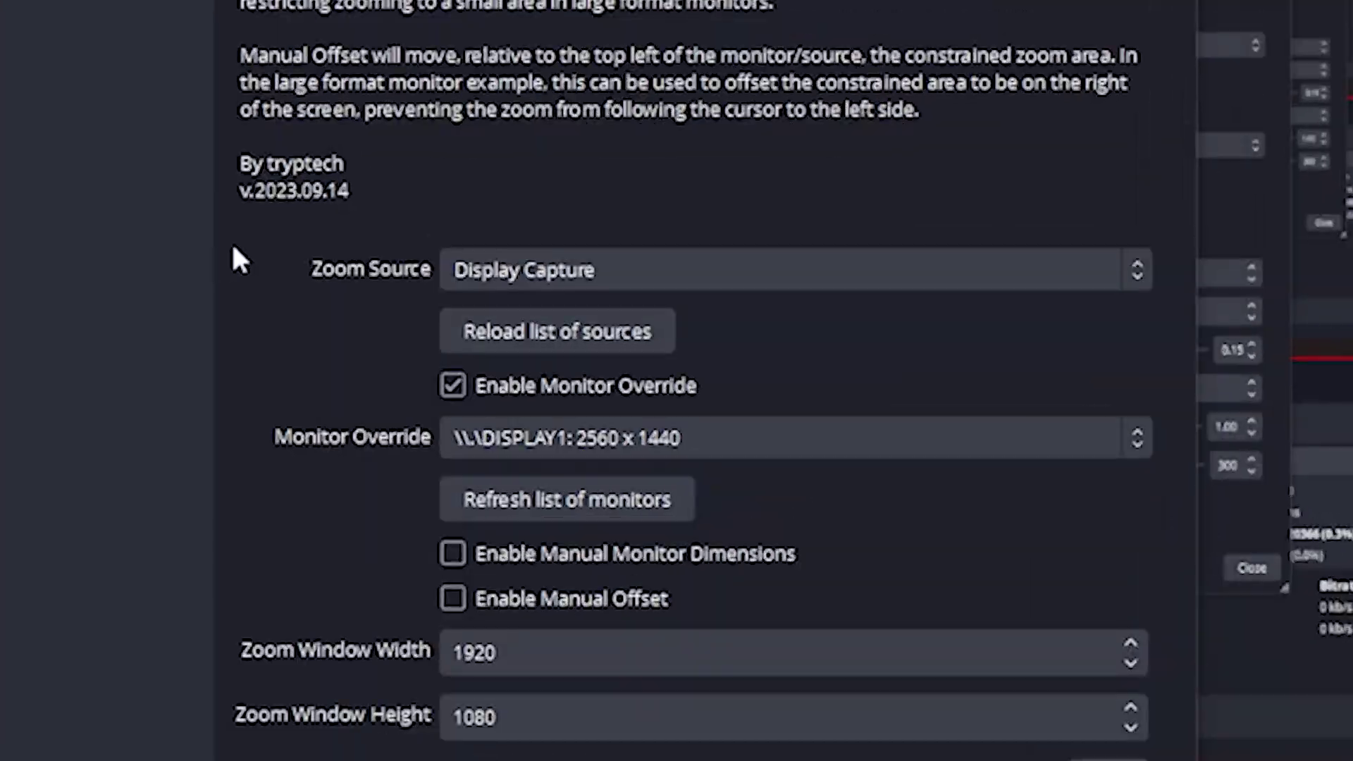
Step: Reload the zoom script's source list and close the script settings
{"action": "left_click", "coordinate": [751, 343]}
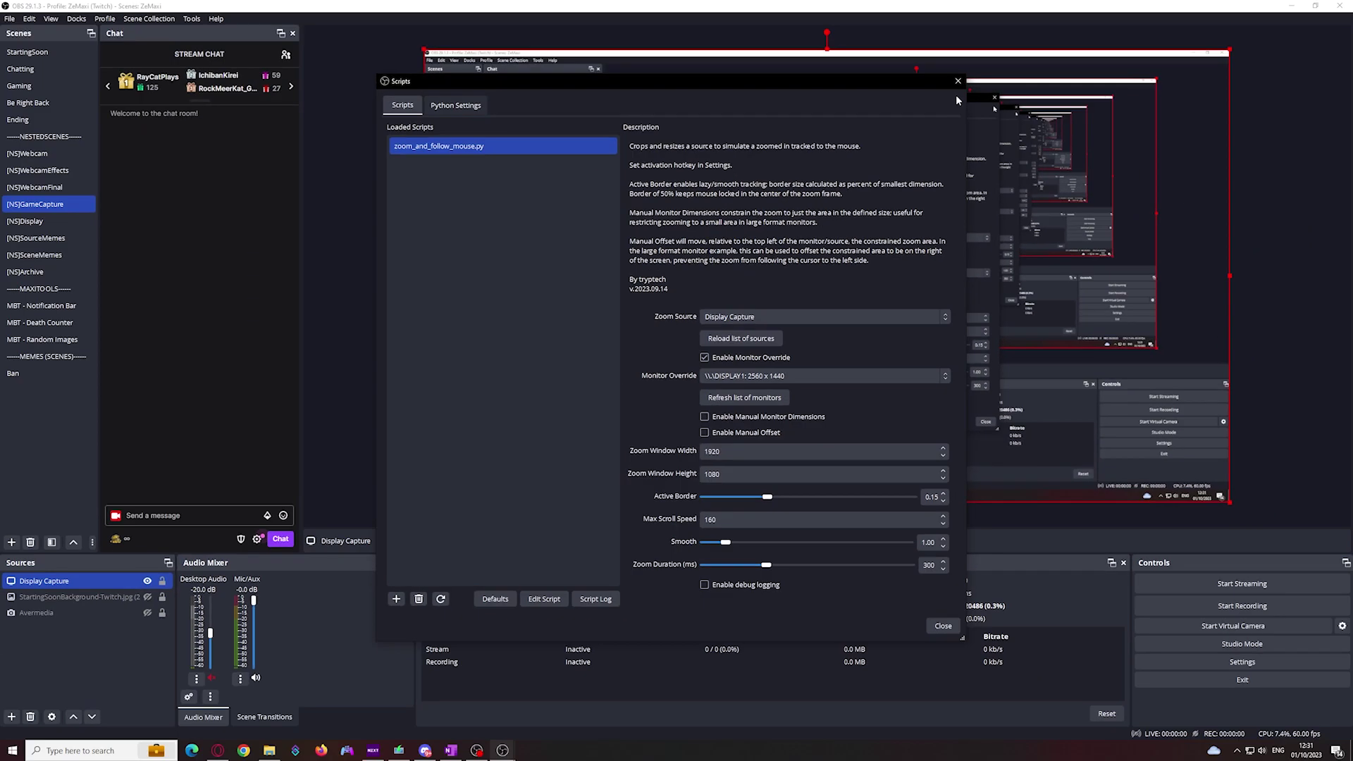
{"action": "key", "text": "Escape"}
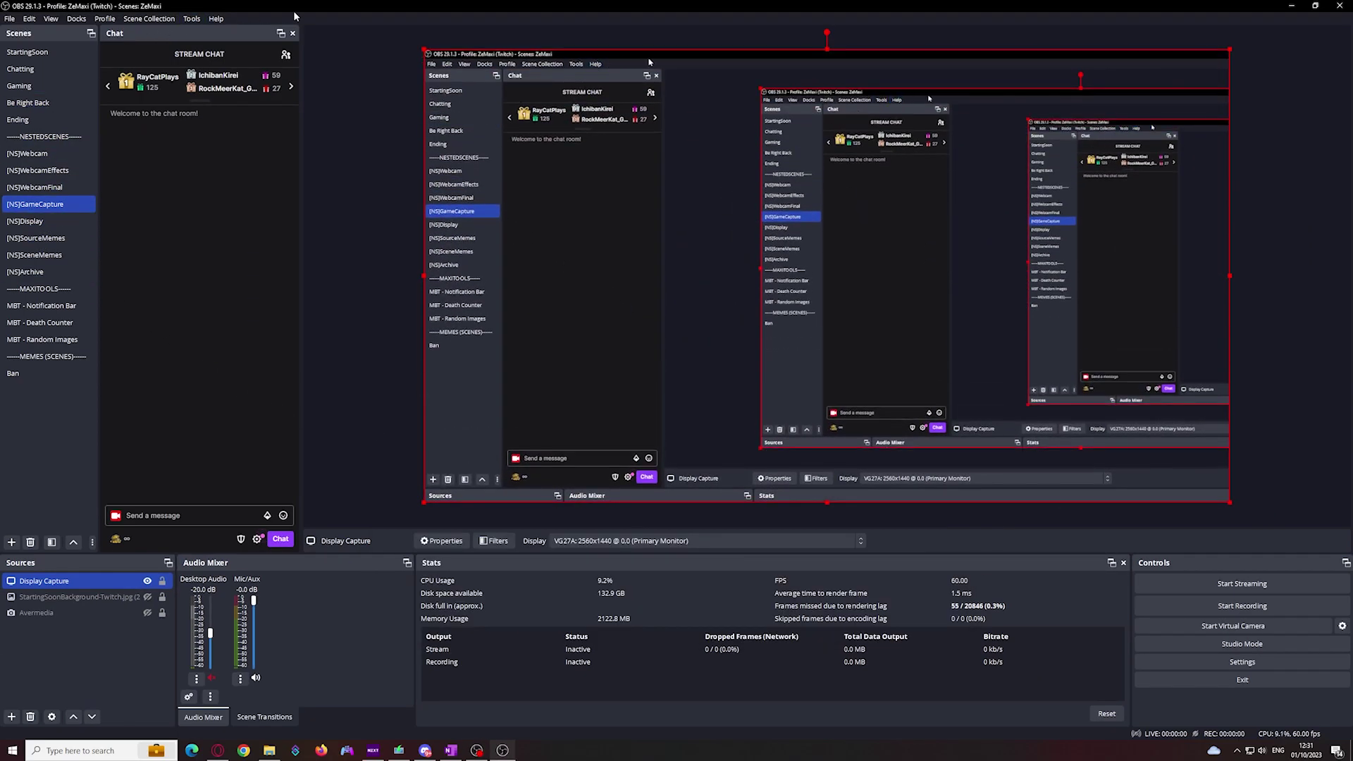